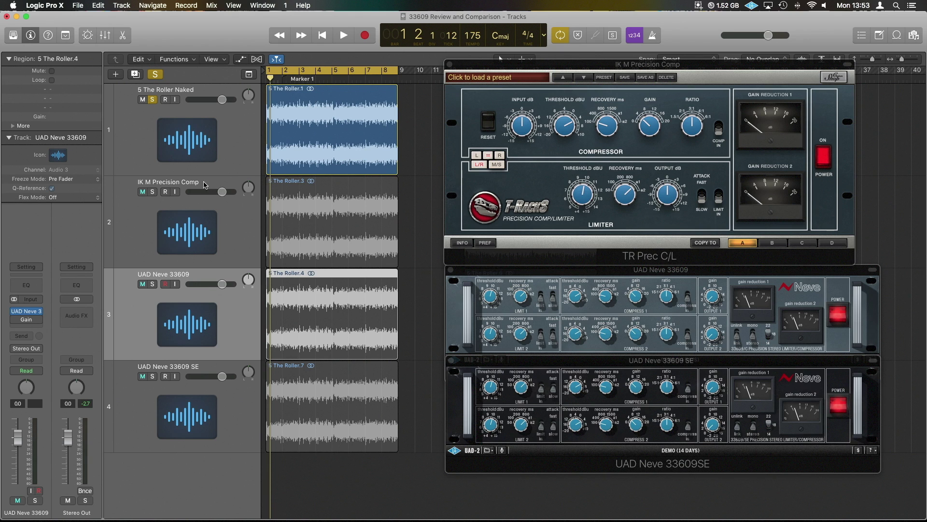
Inspect the Gain plug-in inserted on the UAD Neve 33609 track, and close its window.
{"action": "left_click", "coordinate": [126, 191]}
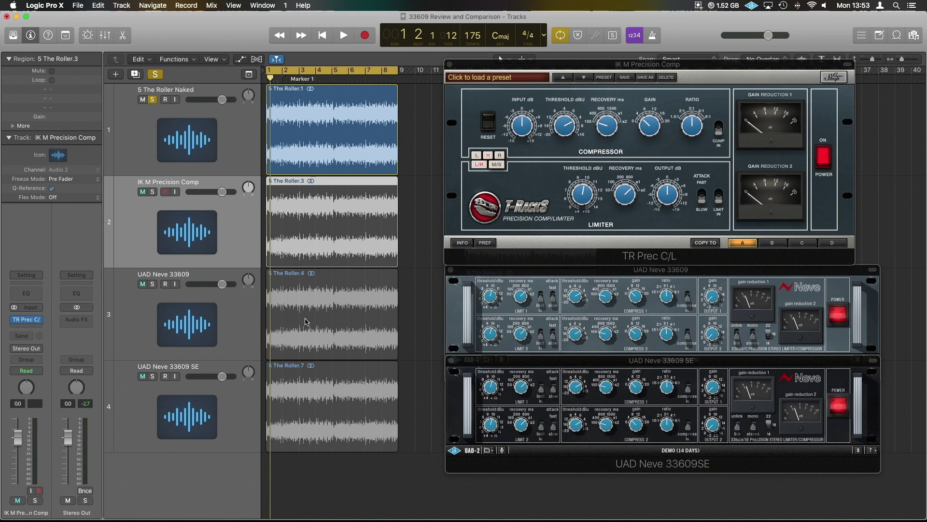
{"action": "left_click", "coordinate": [208, 279]}
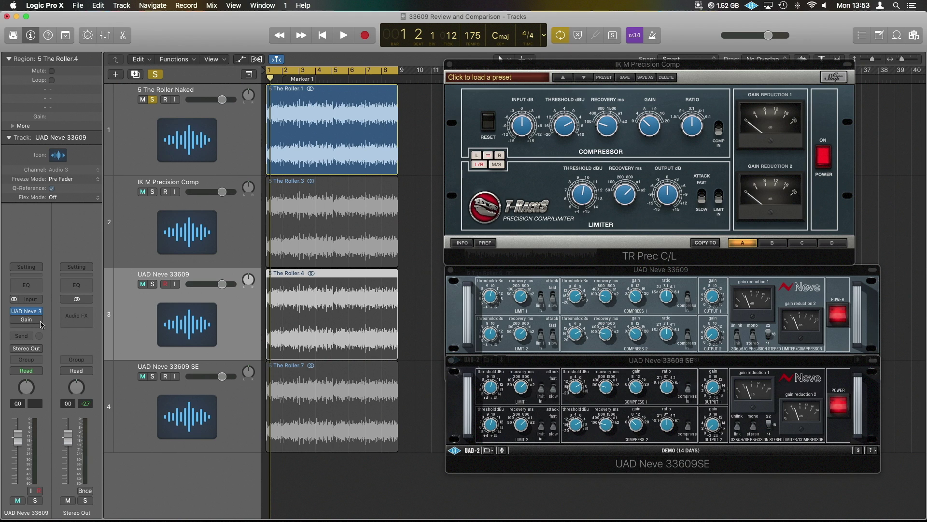
{"action": "mouse_move", "coordinate": [23, 321]}
{"action": "left_click", "coordinate": [28, 322]}
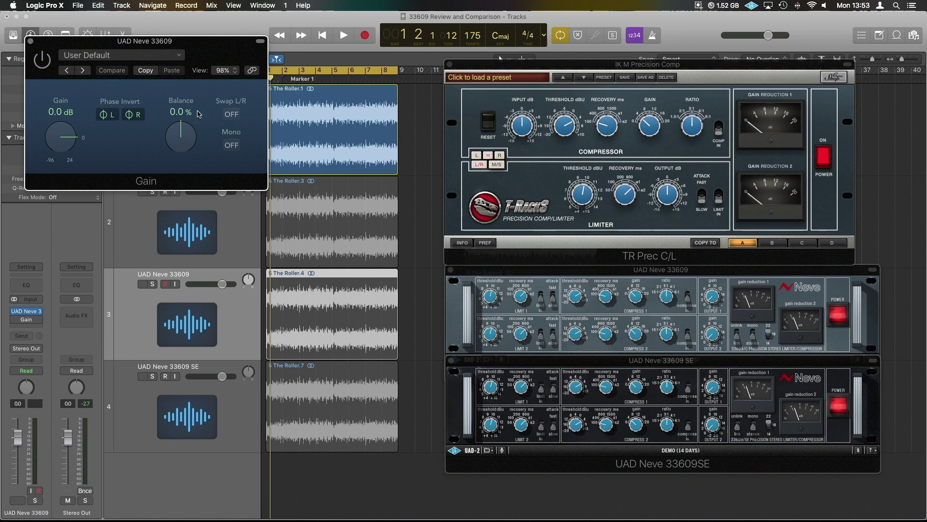
{"action": "left_click", "coordinate": [30, 42]}
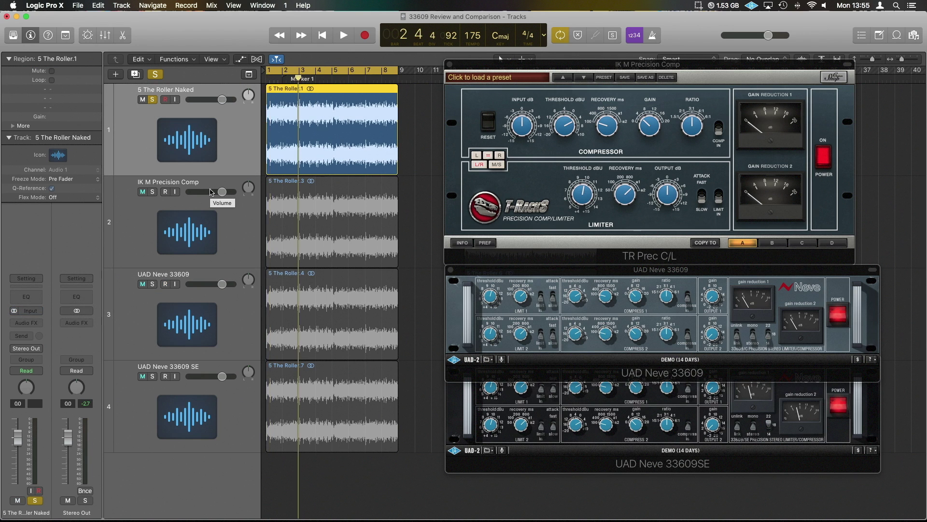
Play the loop while soloing the naked, IK M Precision Comp and UAD Neve 33609 tracks alternately, then stop and clear the solo.
{"action": "key", "text": "space"}
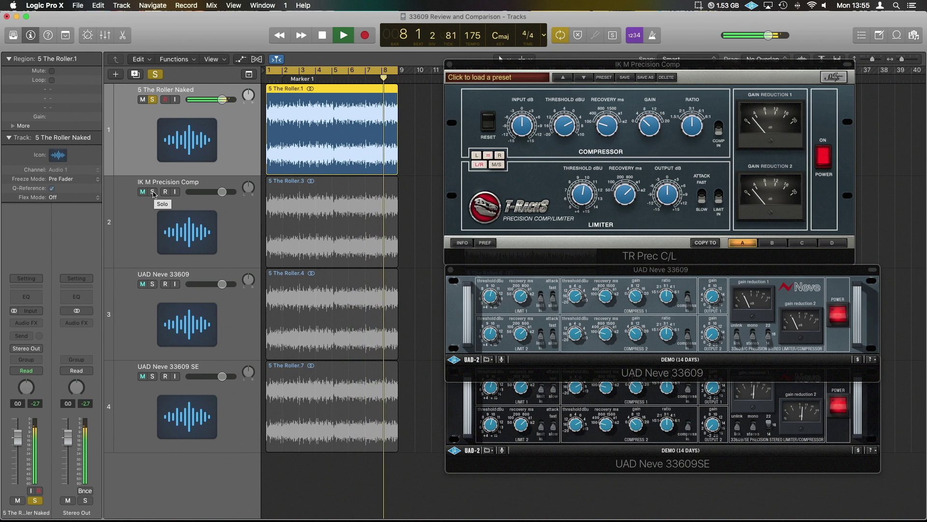
{"action": "left_click", "coordinate": [152, 192]}
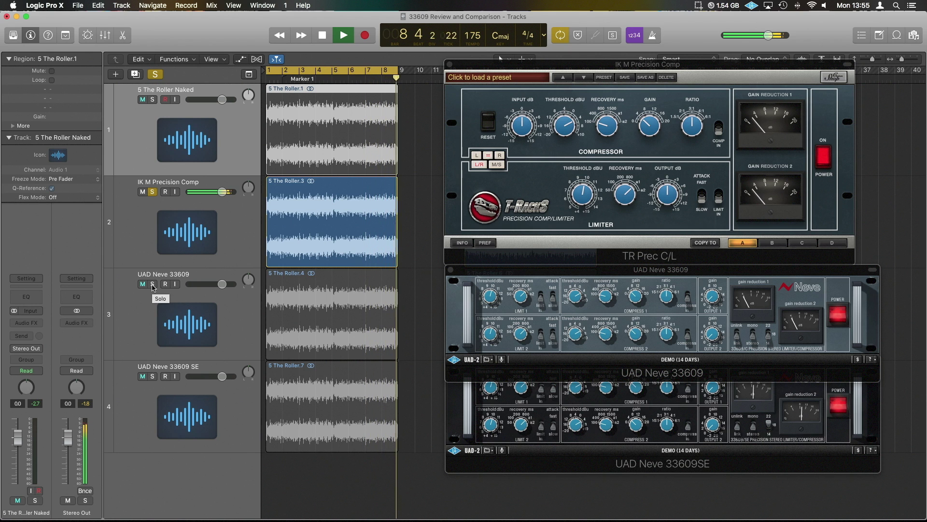
{"action": "left_click", "coordinate": [153, 284]}
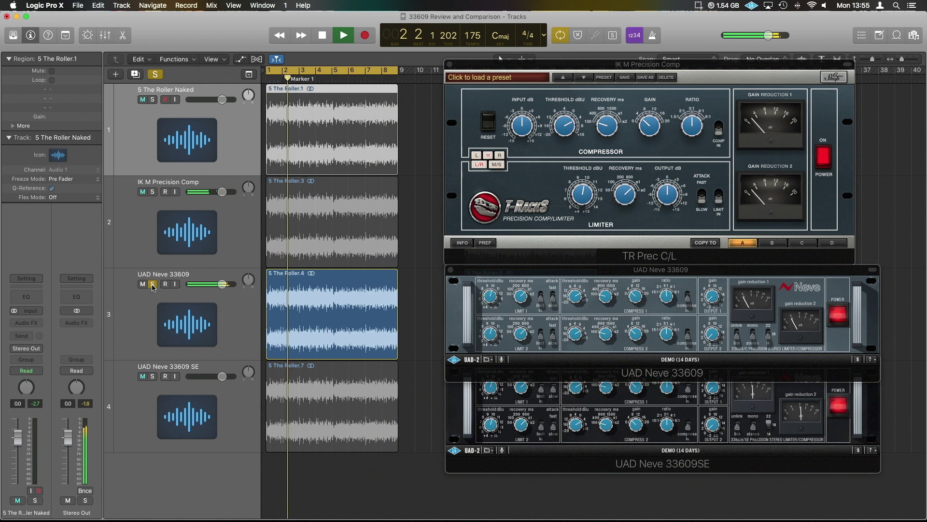
{"action": "left_click", "coordinate": [153, 100]}
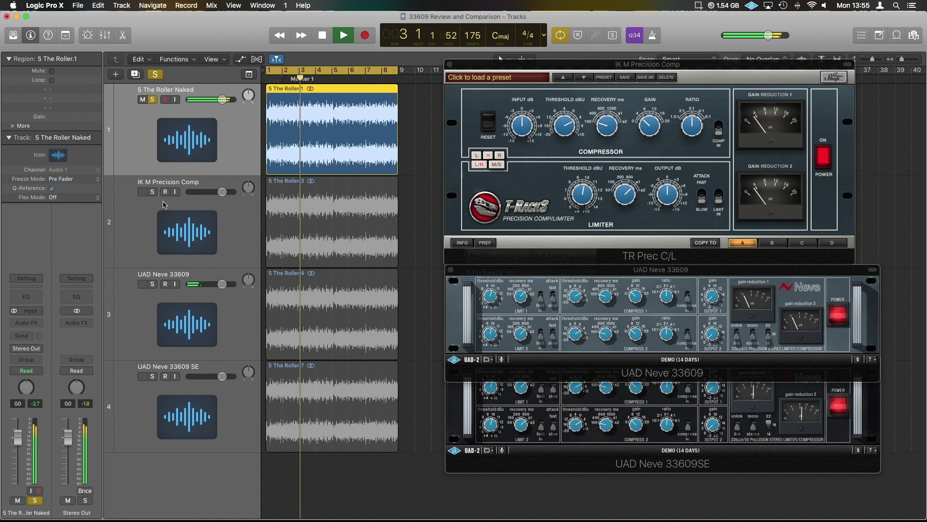
{"action": "left_click", "coordinate": [153, 284]}
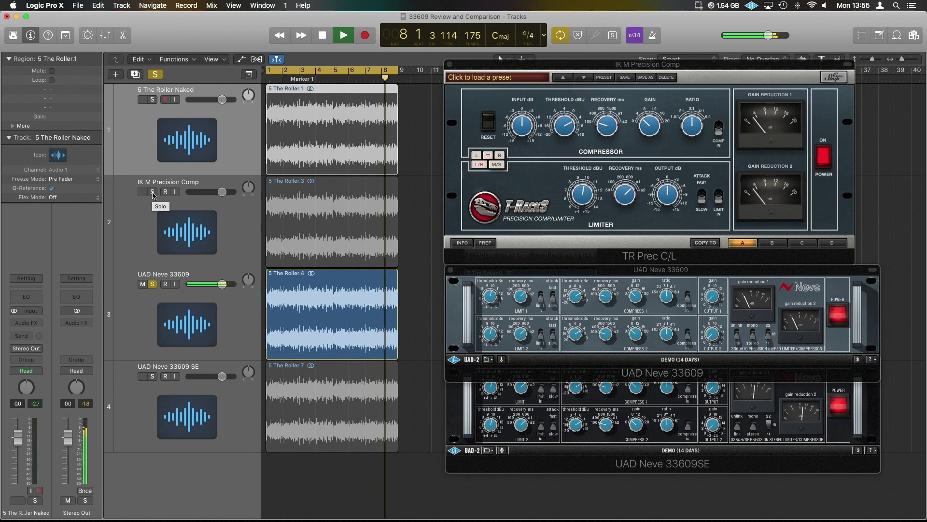
{"action": "left_click", "coordinate": [153, 194]}
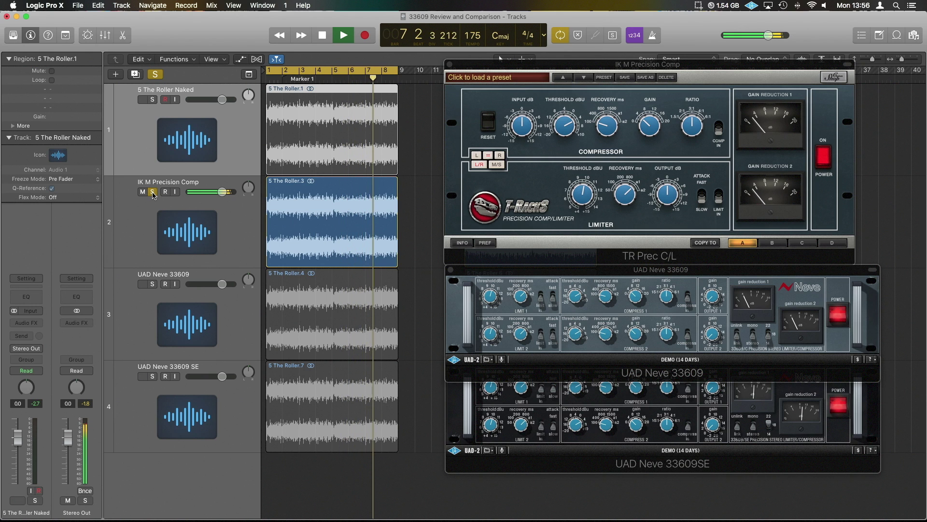
{"action": "key", "text": "space"}
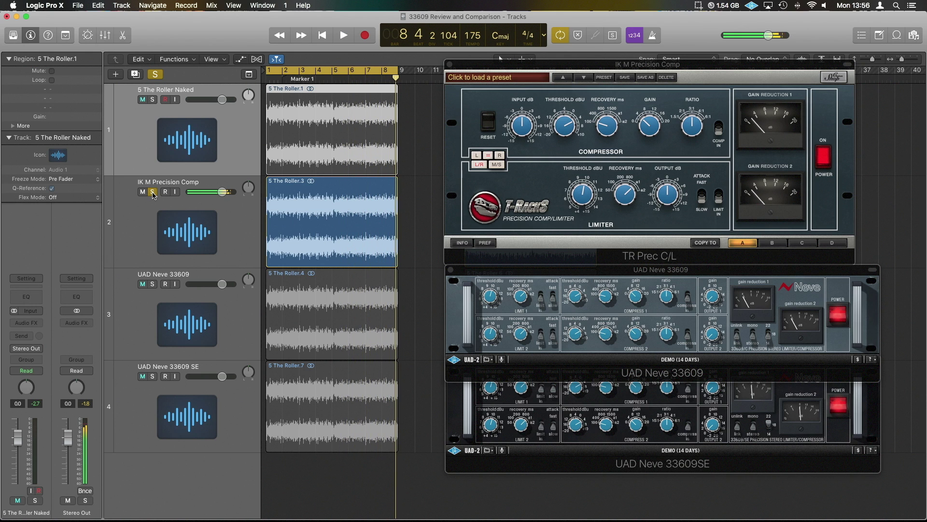
{"action": "left_click", "coordinate": [153, 193]}
{"action": "key", "text": "super+a"}
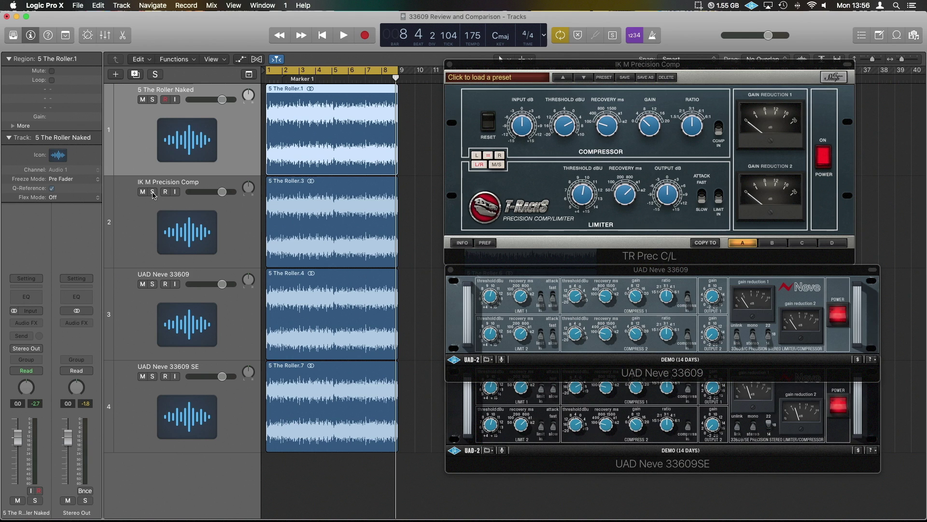
Bring the UAD Neve 33609 plug-in forward, and compare the IK M Precision Comp and UAD Neve 33609 tracks soloed during loop playback.
{"action": "left_click", "coordinate": [731, 452]}
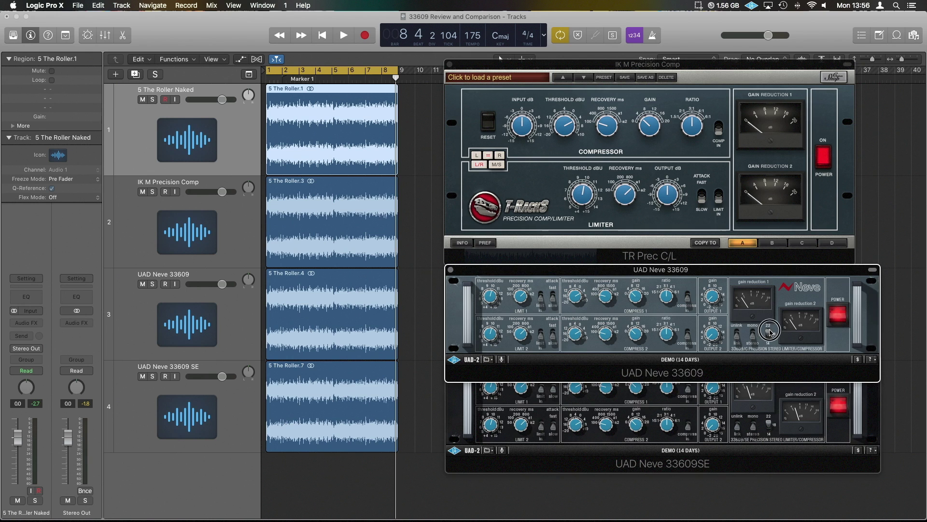
{"action": "left_click", "coordinate": [773, 336]}
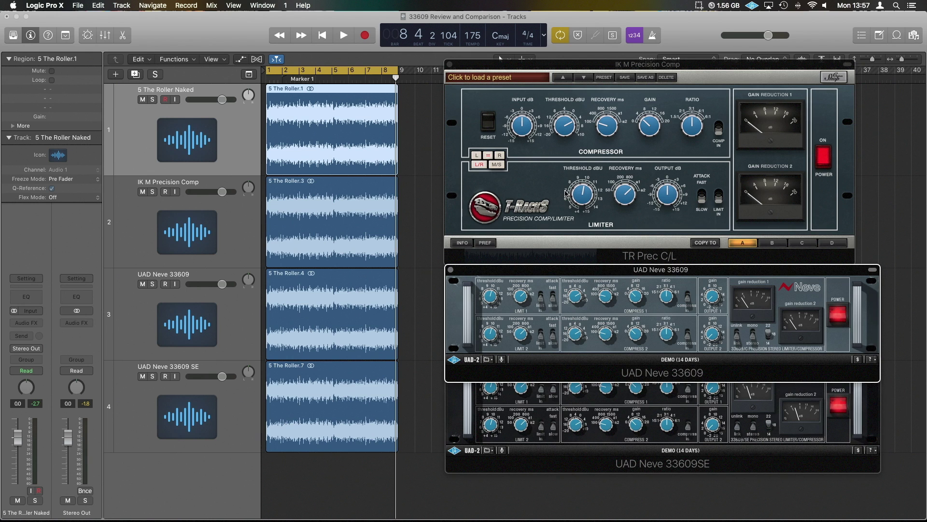
{"action": "left_click", "coordinate": [153, 193]}
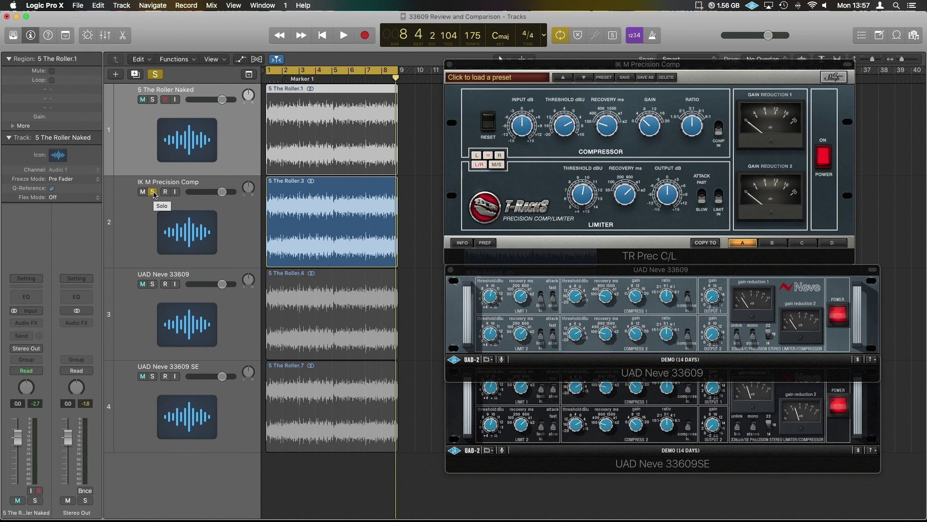
{"action": "key", "text": "space"}
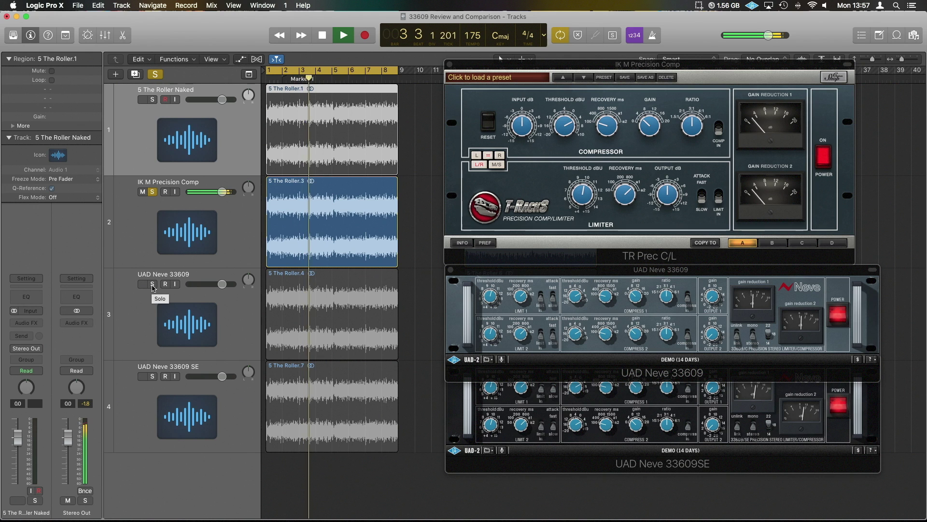
{"action": "left_click", "coordinate": [152, 286]}
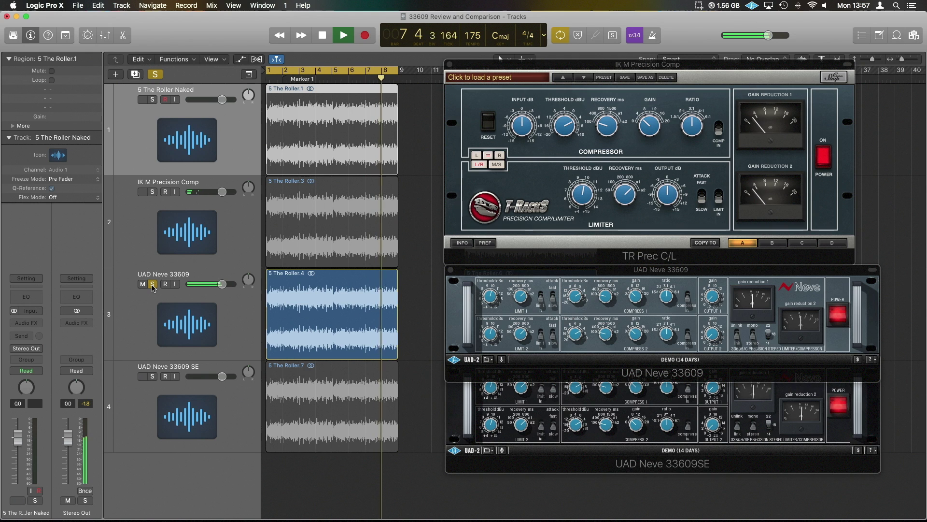
{"action": "key", "text": "space"}
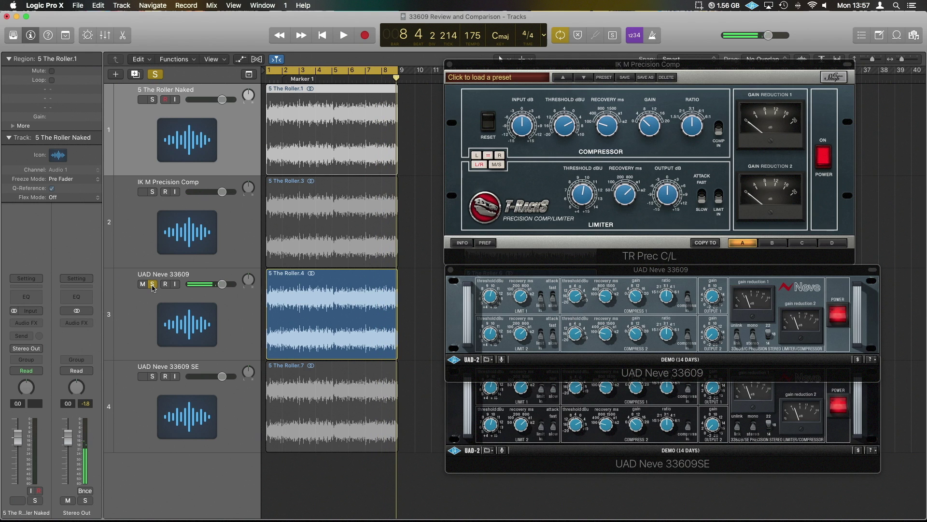
Bring the UAD Neve 33609 and 33609 SE plug-ins forward in turn, and clear the solo on the UAD Neve 33609 track.
{"action": "left_click", "coordinate": [769, 336]}
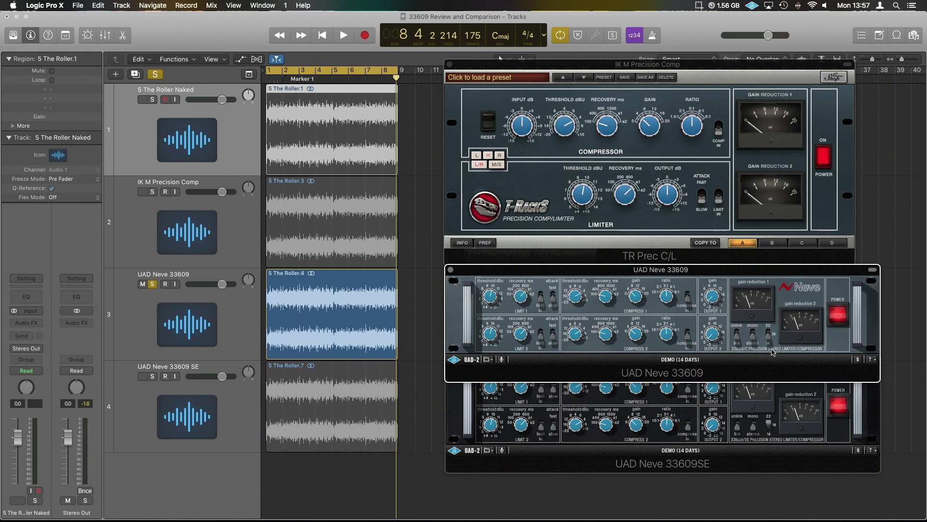
{"action": "left_click", "coordinate": [770, 459]}
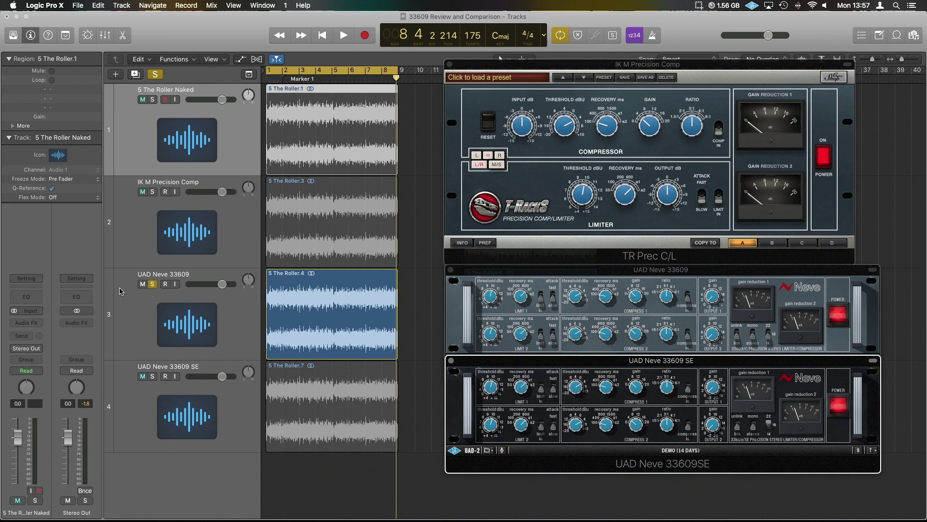
{"action": "left_click", "coordinate": [153, 284]}
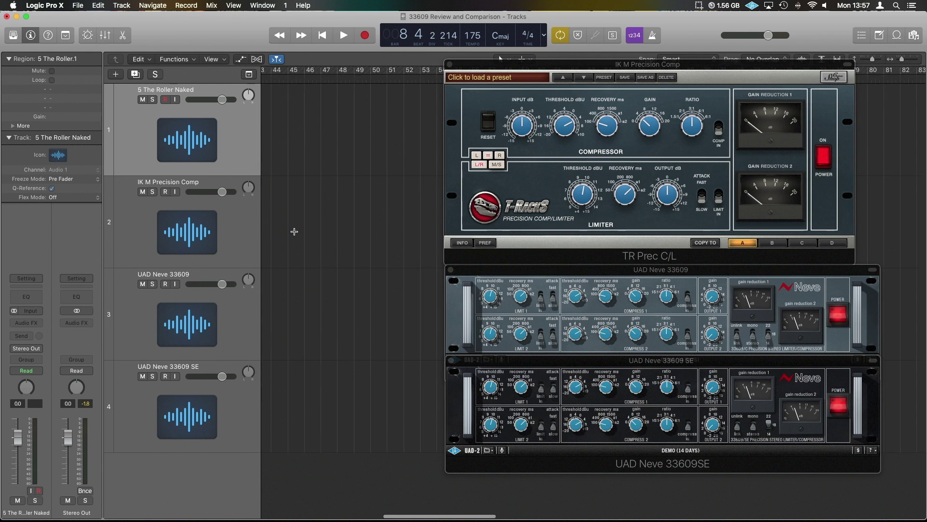
Copy the bar 13 region from the UAD Neve 33609 track to the 33609 SE track, and set the cycle range to span it.
{"action": "scroll", "coordinate": [294, 231], "scroll_direction": "right", "scroll_amount": 5}
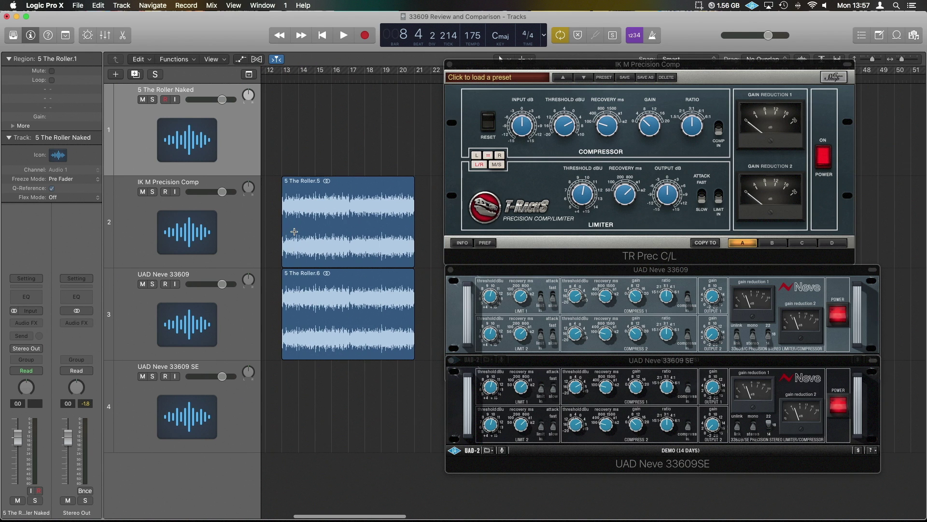
{"action": "left_click_drag", "start_coordinate": [343, 283], "coordinate": [342, 409]}
{"action": "left_click_drag", "start_coordinate": [288, 76], "coordinate": [414, 73]}
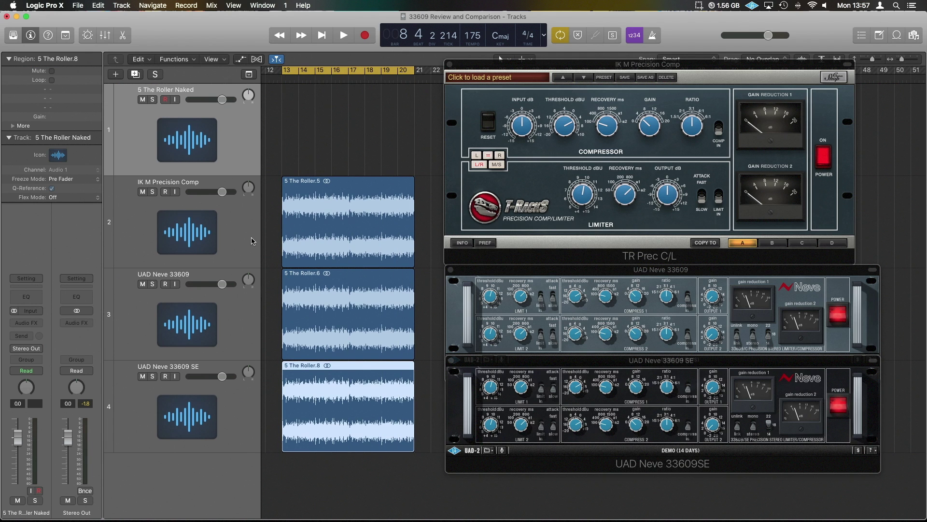
Solo the IK M Precision Comp track, and enable and open the Gain plug-ins on the UAD Neve 33609 and 33609 SE tracks.
{"action": "left_click", "coordinate": [152, 192]}
{"action": "left_click", "coordinate": [234, 300]}
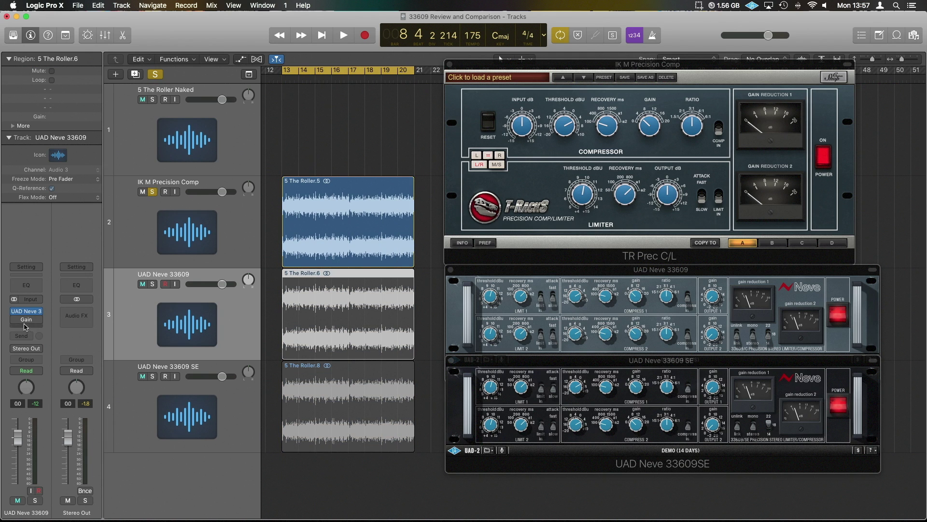
{"action": "left_click", "coordinate": [24, 322]}
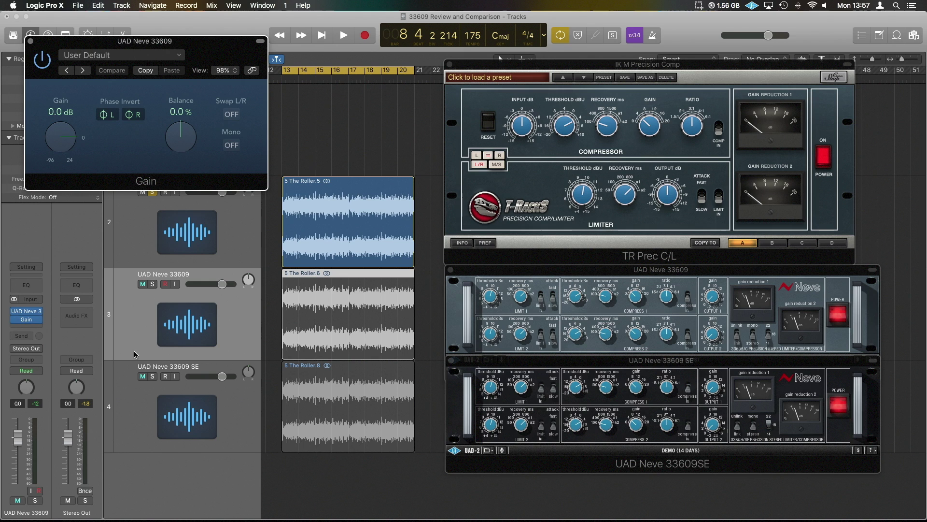
{"action": "left_click", "coordinate": [138, 382]}
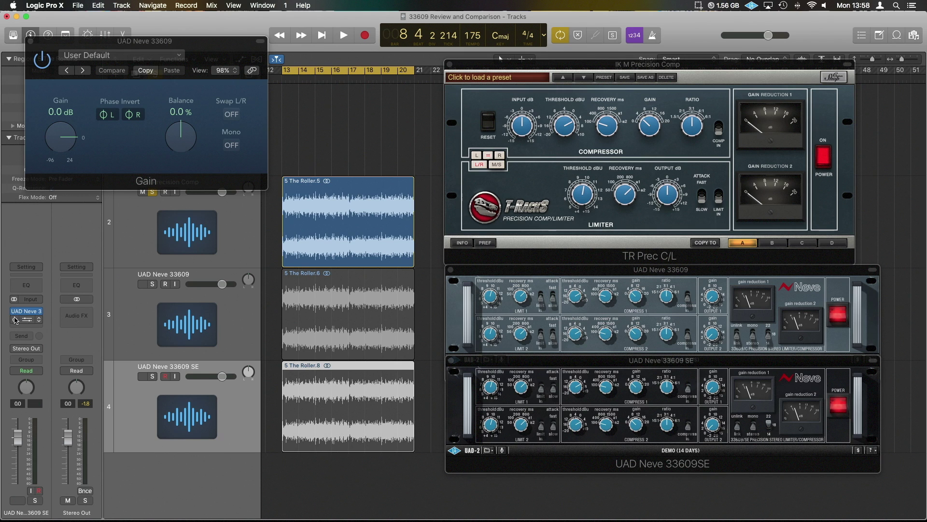
{"action": "left_click", "coordinate": [15, 320]}
{"action": "left_click", "coordinate": [26, 320]}
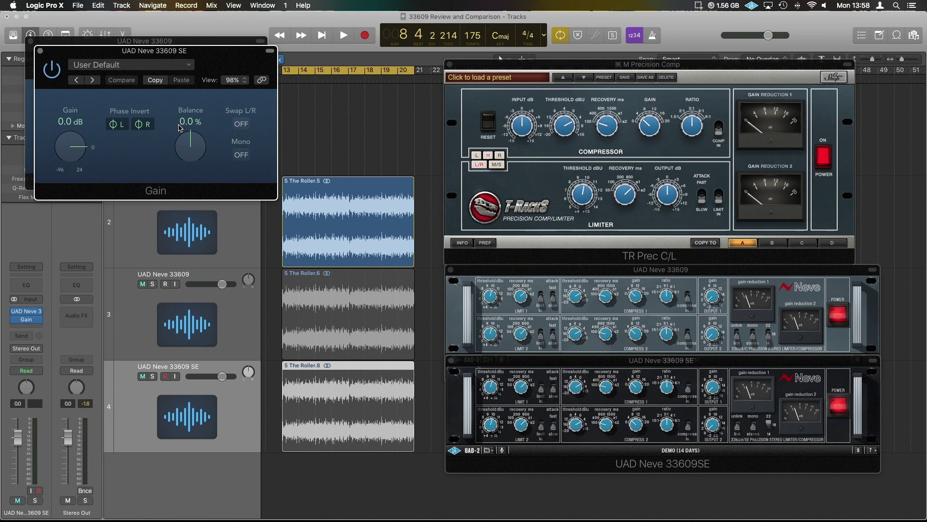
Place the UAD Neve 33609 Gain window above the 33609 SE Gain window, both over the compressor plug-in windows.
{"action": "left_click_drag", "start_coordinate": [183, 55], "coordinate": [173, 201]}
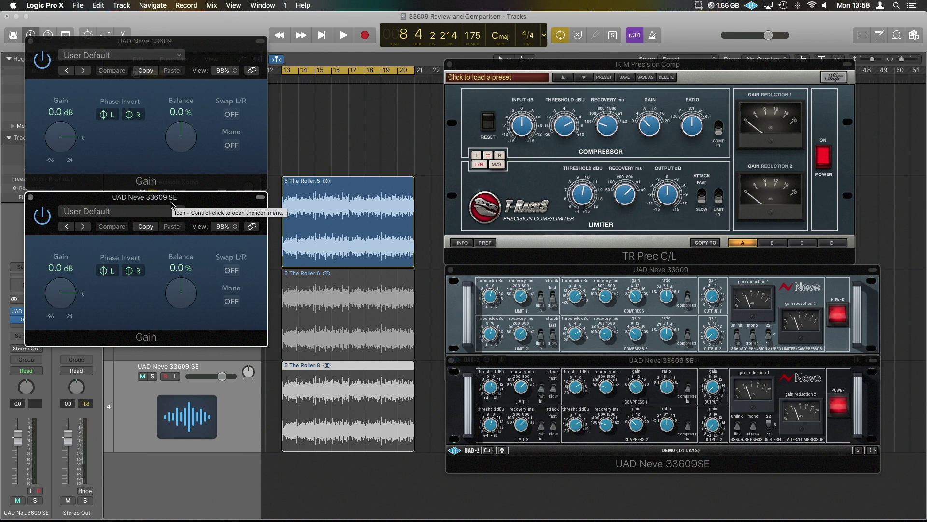
{"action": "left_click_drag", "start_coordinate": [173, 202], "coordinate": [664, 271]}
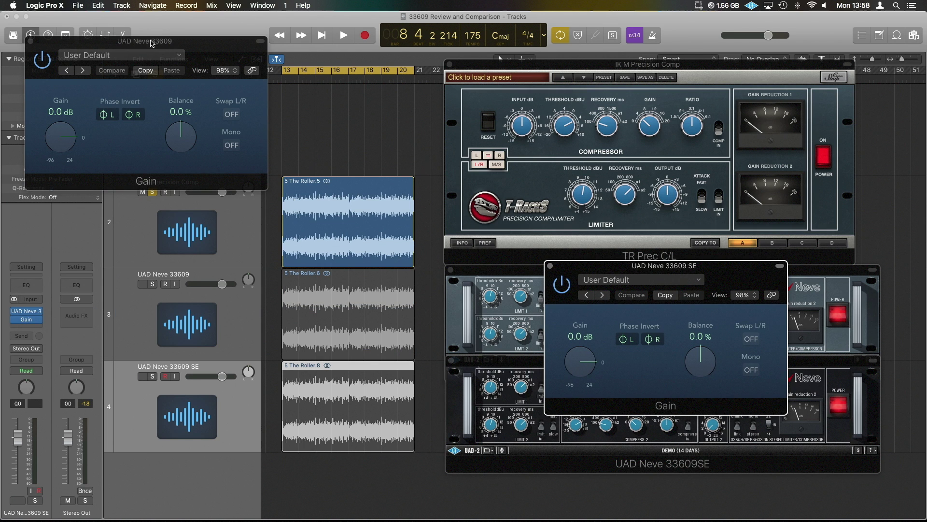
{"action": "left_click_drag", "start_coordinate": [151, 42], "coordinate": [673, 107]}
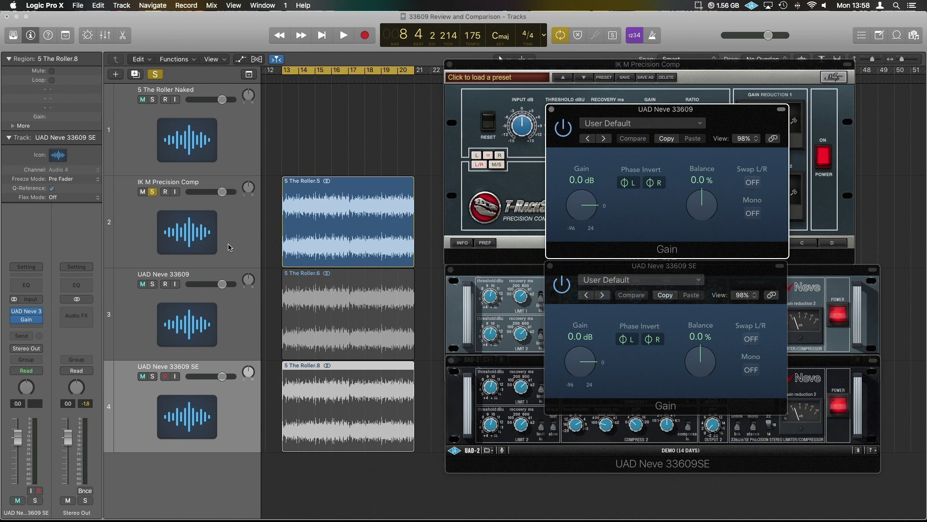
Bypass the compressors on the IK M Precision Comp and UAD Neve 33609 tracks, and solo the UAD Neve 33609 track as well.
{"action": "left_click", "coordinate": [234, 227]}
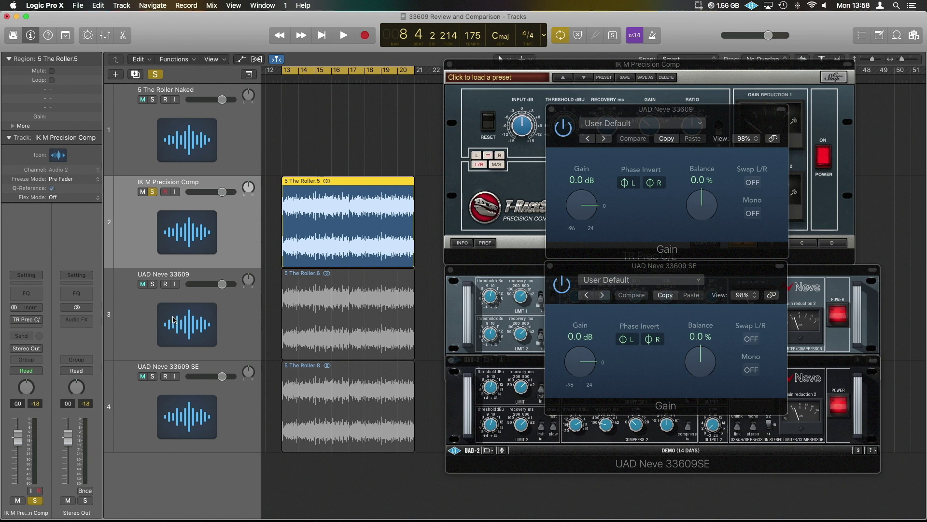
{"action": "left_click", "coordinate": [223, 299]}
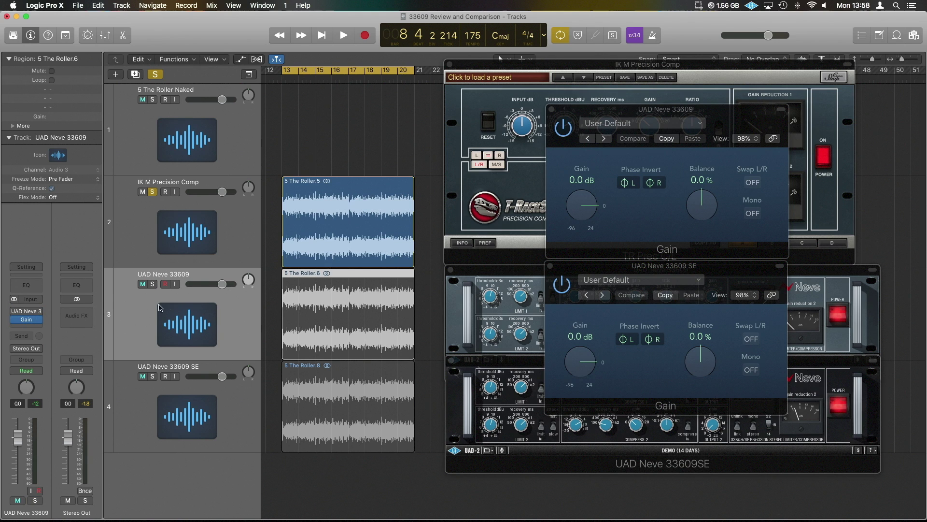
{"action": "left_click", "coordinate": [152, 284]}
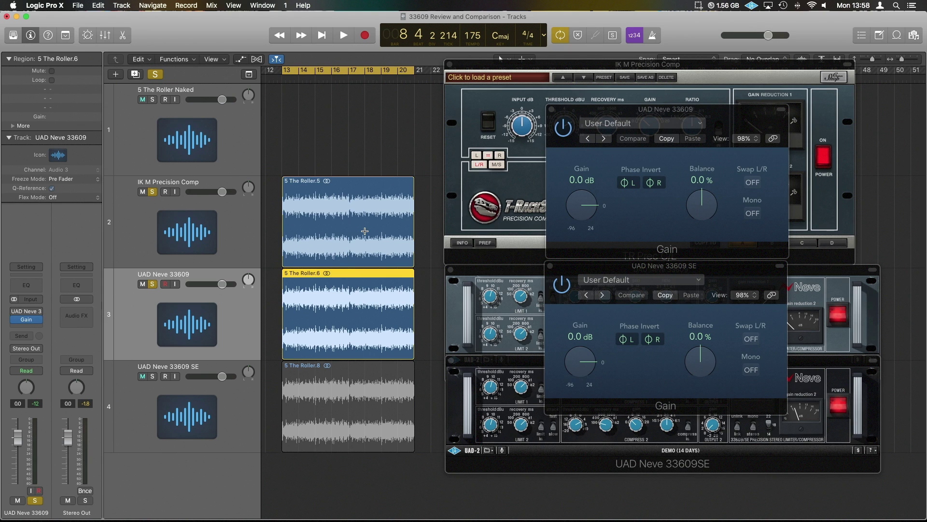
Play the two soloed tracks with compressors bypassed, testing the UAD Neve 33609 Gain at -0.4 dB and returning it to 0.0 dB.
{"action": "key", "text": "space"}
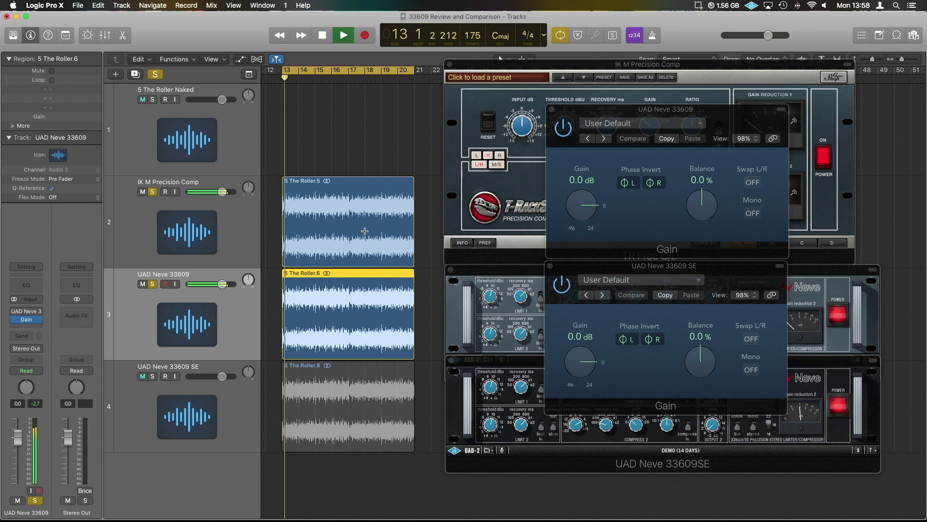
{"action": "left_click", "coordinate": [590, 208]}
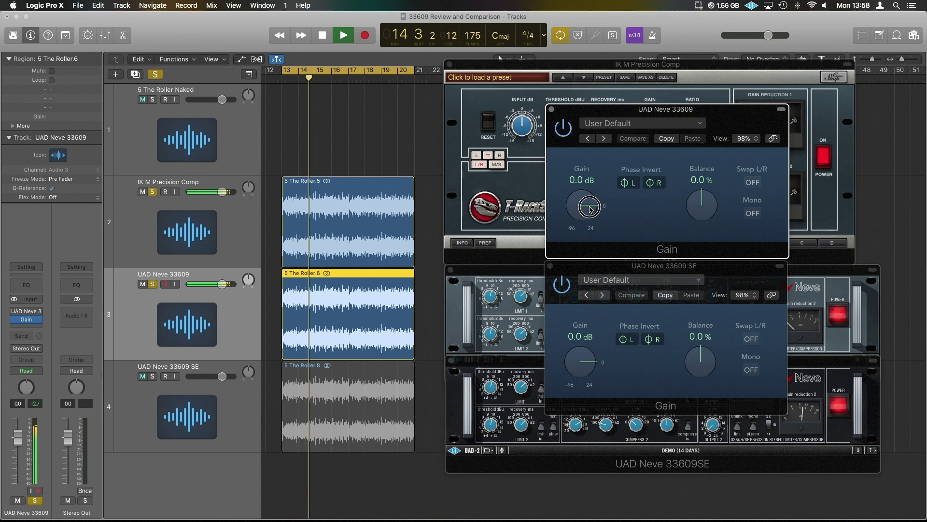
{"action": "scroll", "coordinate": [590, 207], "scroll_direction": "down", "scroll_amount": 1}
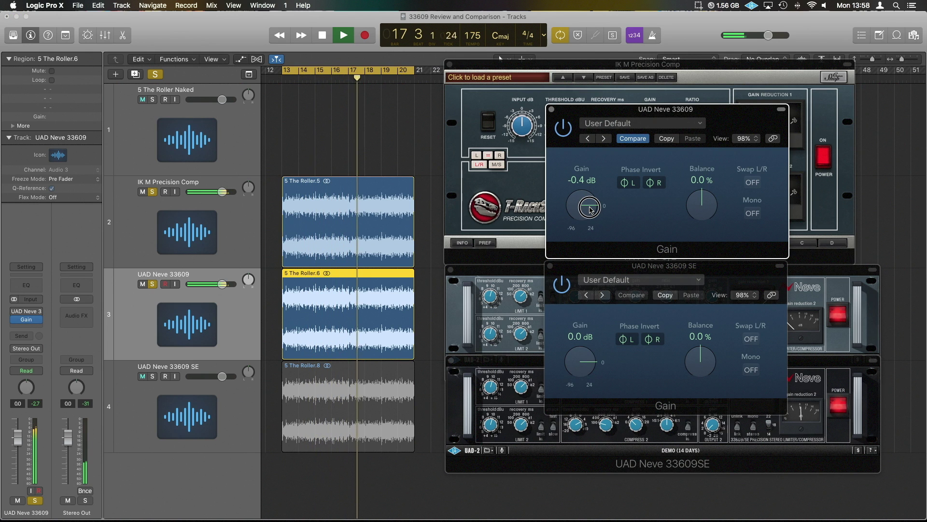
{"action": "scroll", "coordinate": [591, 208], "scroll_direction": "up", "scroll_amount": 2}
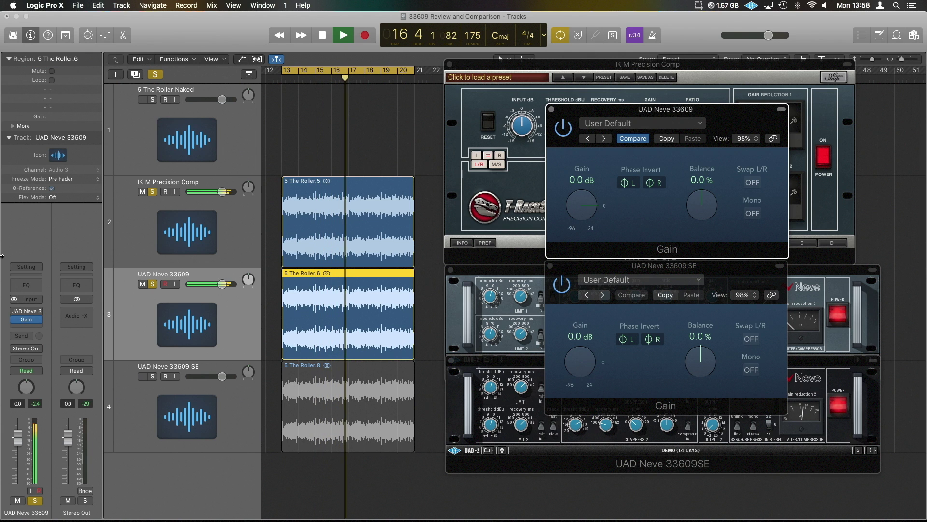
{"action": "key", "text": "space"}
Unsolo the IK M Precision Comp and UAD Neve 33609 tracks, and re-enable the compressor on each.
{"action": "left_click", "coordinate": [152, 192]}
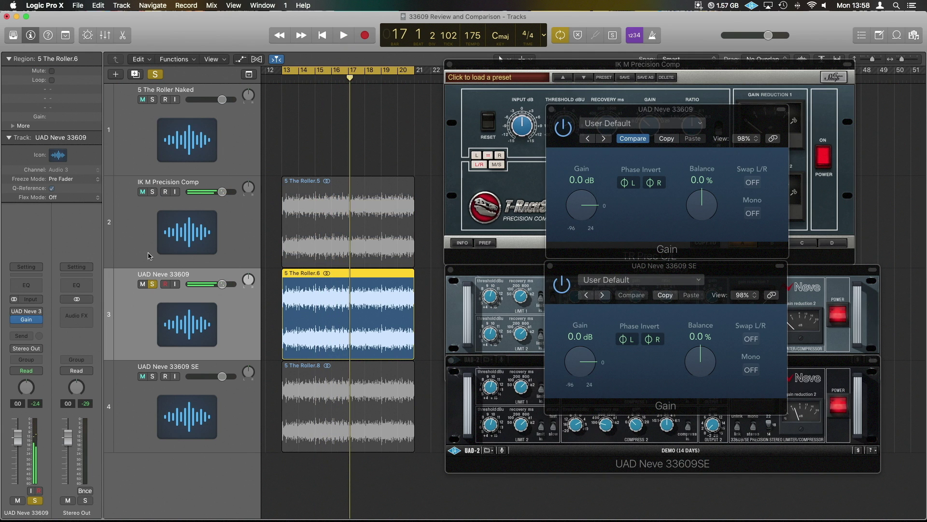
{"action": "left_click", "coordinate": [152, 285]}
{"action": "left_click", "coordinate": [142, 215]}
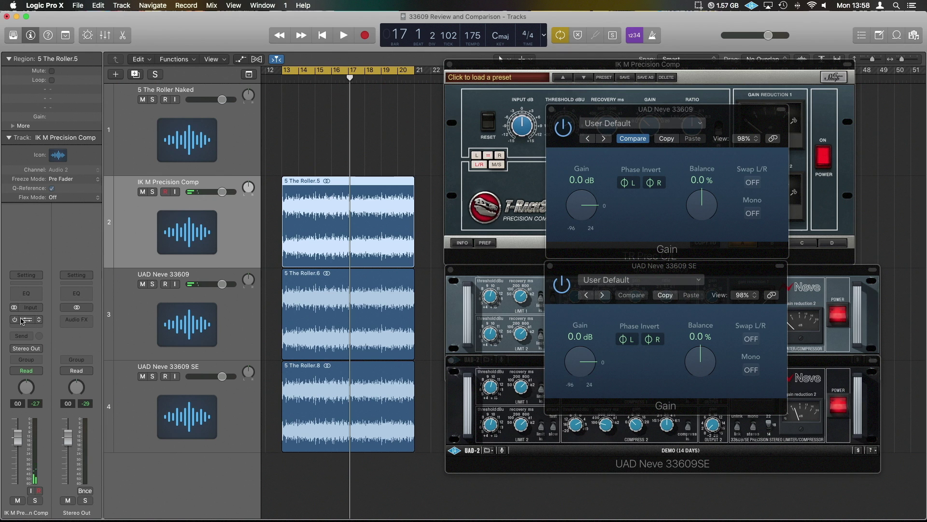
{"action": "left_click", "coordinate": [131, 298]}
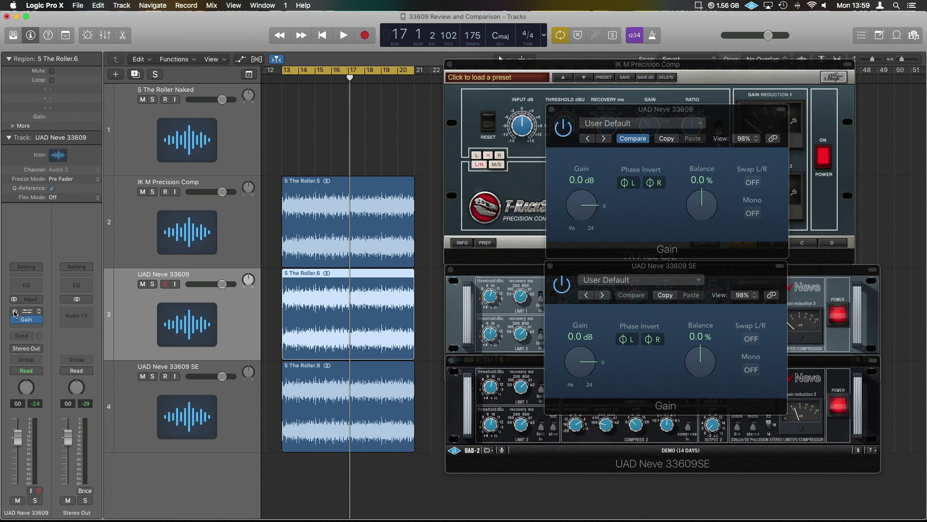
{"action": "left_click", "coordinate": [140, 204]}
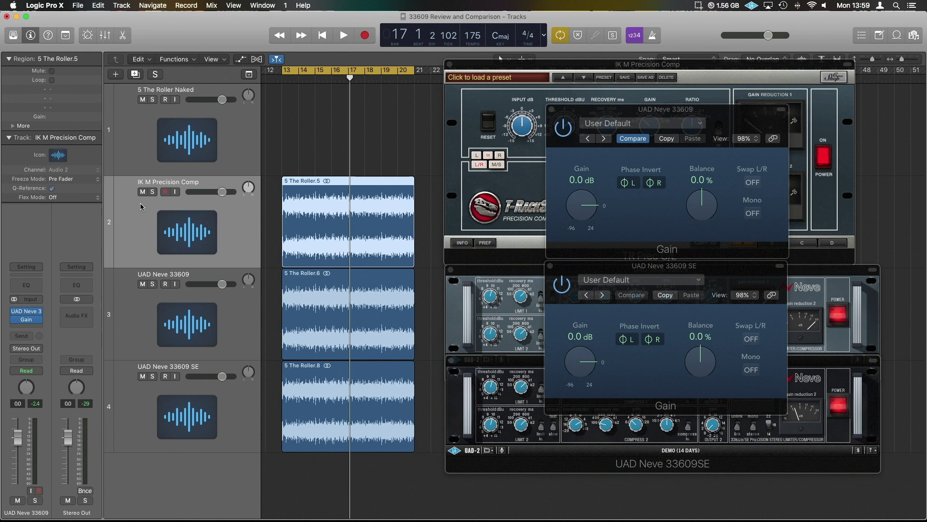
Solo the IK M Precision Comp and UAD Neve 33609 tracks again, and close both Gain plug-in windows.
{"action": "left_click", "coordinate": [152, 191]}
{"action": "left_click", "coordinate": [152, 284]}
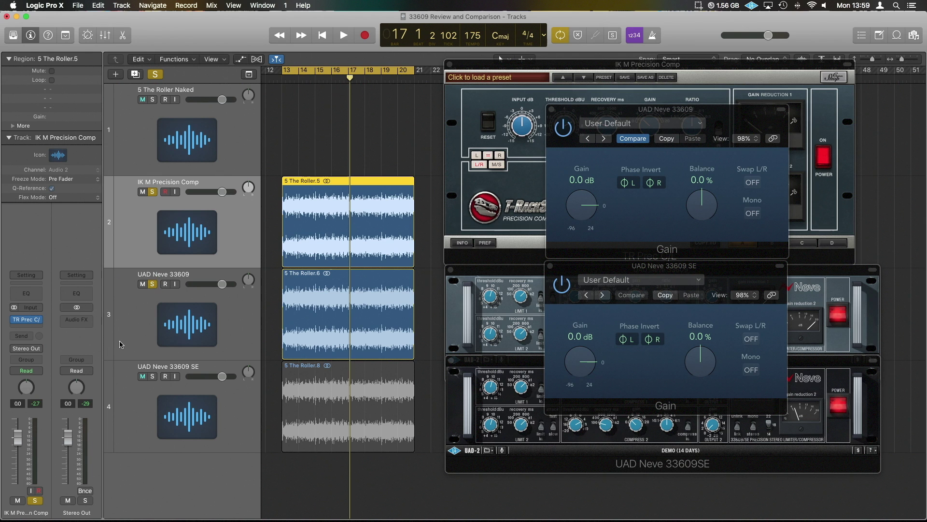
{"action": "scroll", "coordinate": [348, 217], "scroll_direction": "left", "scroll_amount": 1}
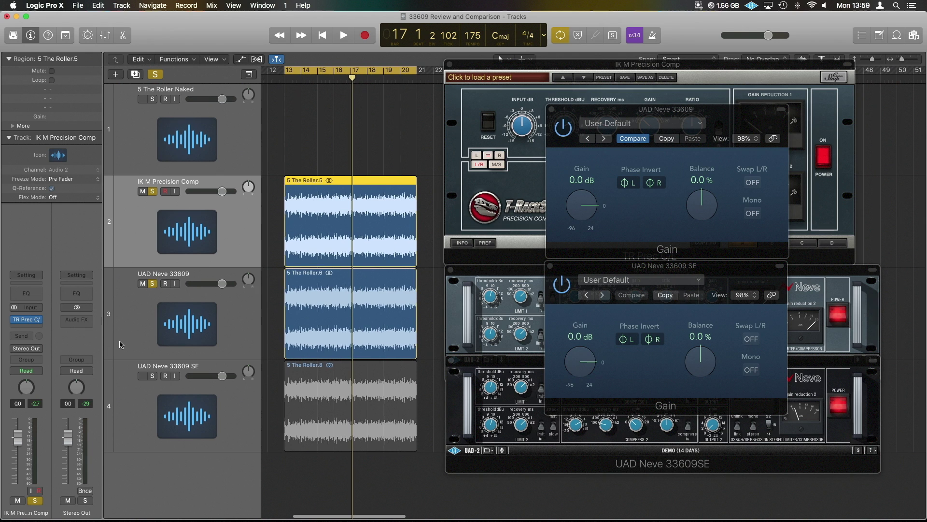
{"action": "left_click", "coordinate": [551, 110]}
{"action": "left_click", "coordinate": [550, 266]}
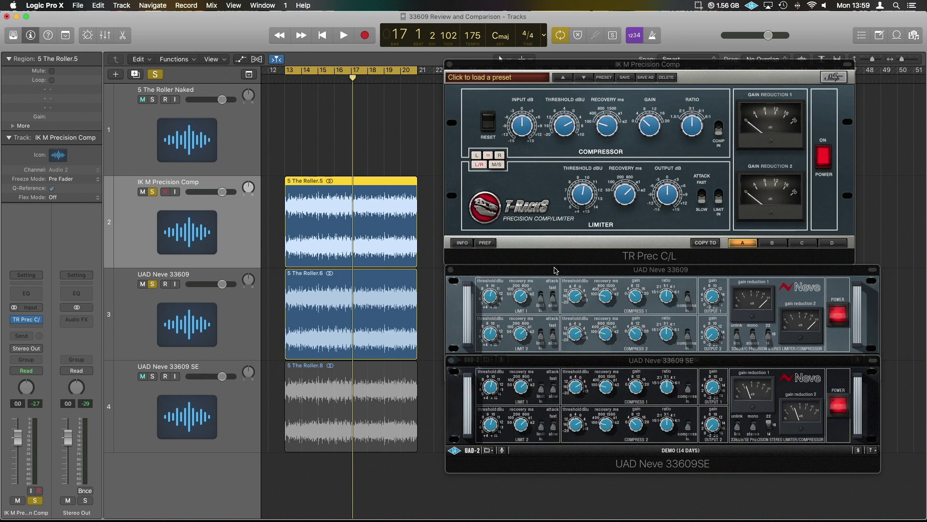
Audition the two soloed tracks with compression on in several passes, with the UAD Neve 33609 plug-in window in front.
{"action": "key", "text": "space"}
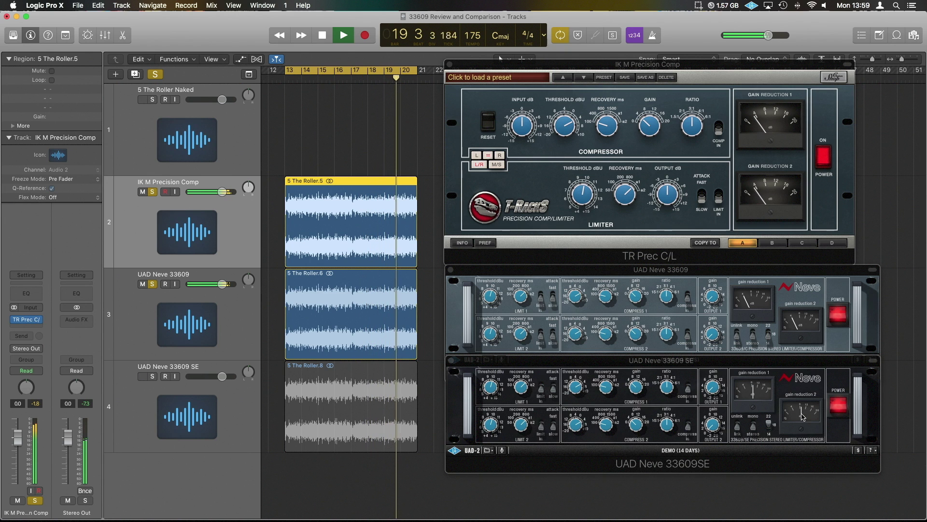
{"action": "left_click", "coordinate": [835, 271]}
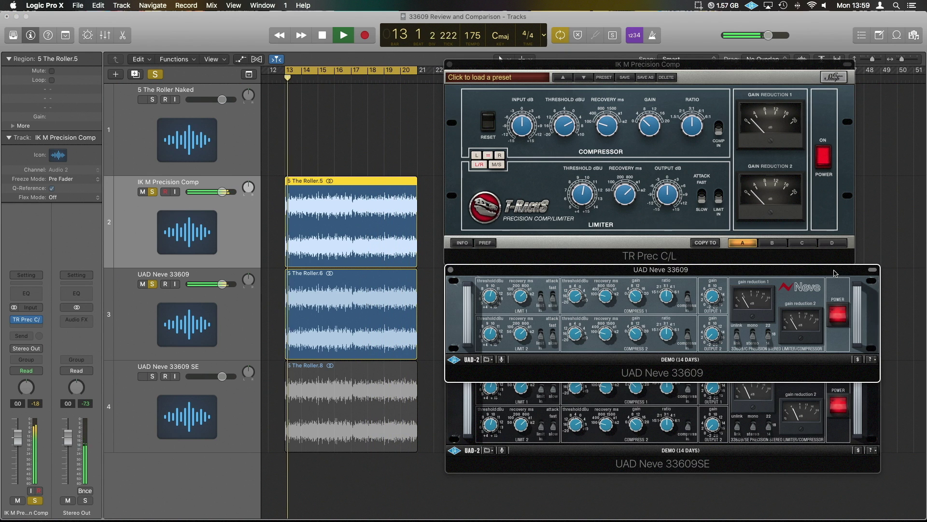
{"action": "key", "text": "space"}
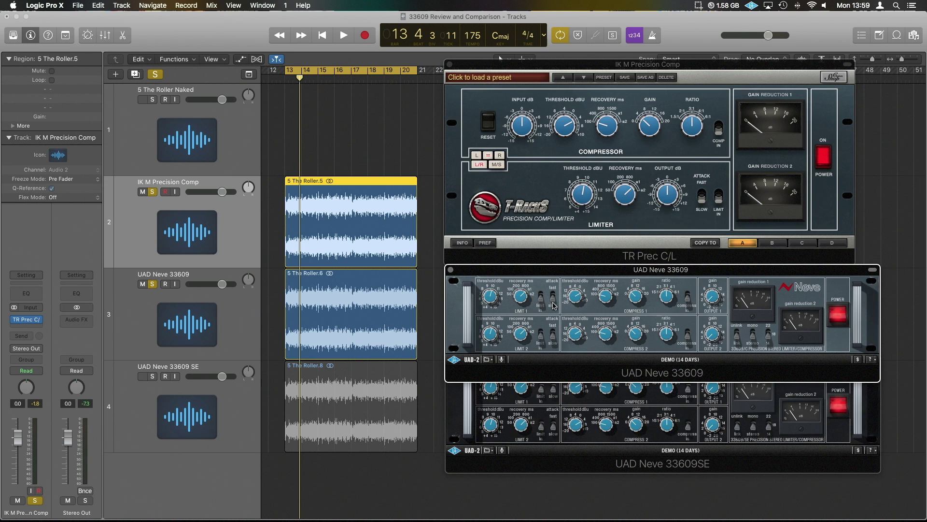
{"action": "key", "text": "space"}
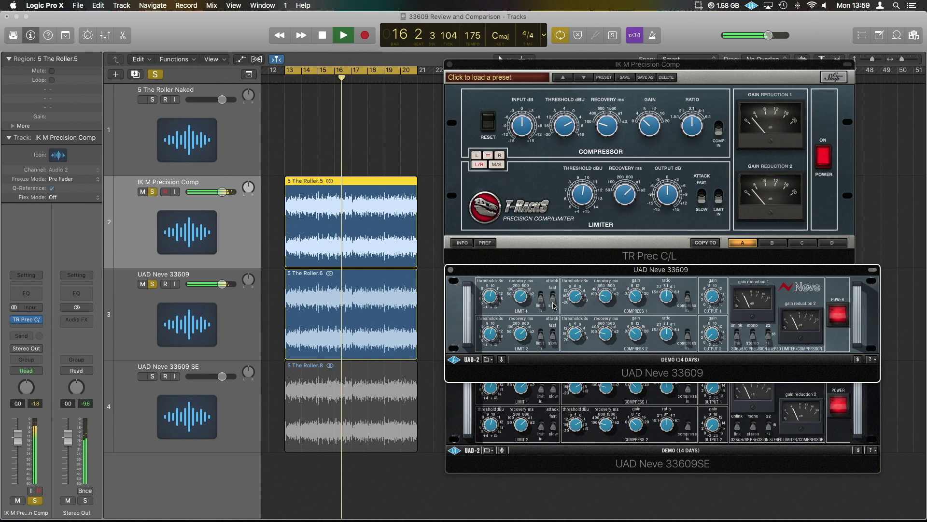
{"action": "key", "text": "space"}
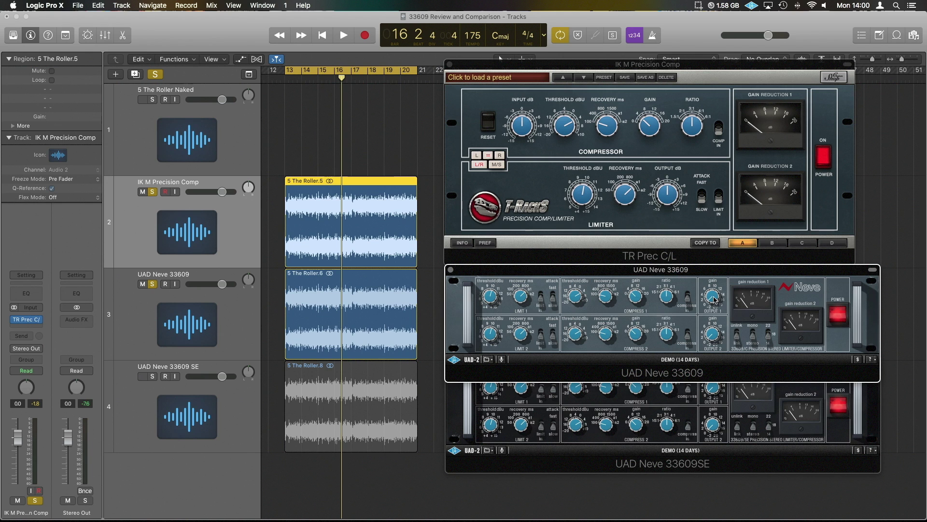
{"action": "key", "text": "space"}
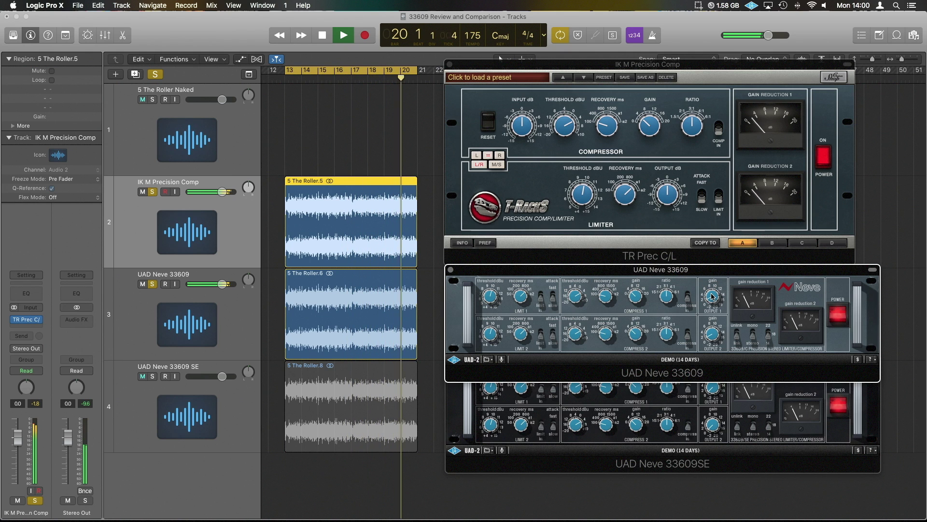
{"action": "key", "text": "space"}
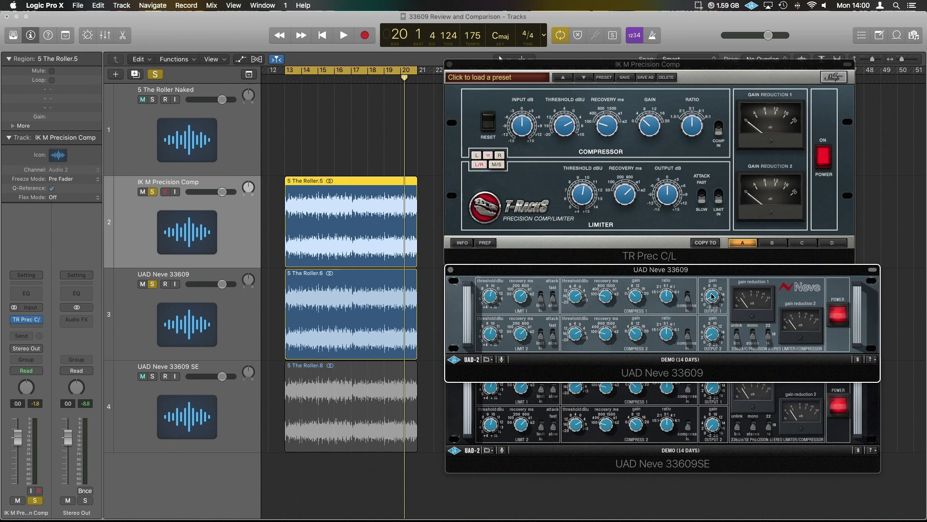
{"action": "key", "text": "space"}
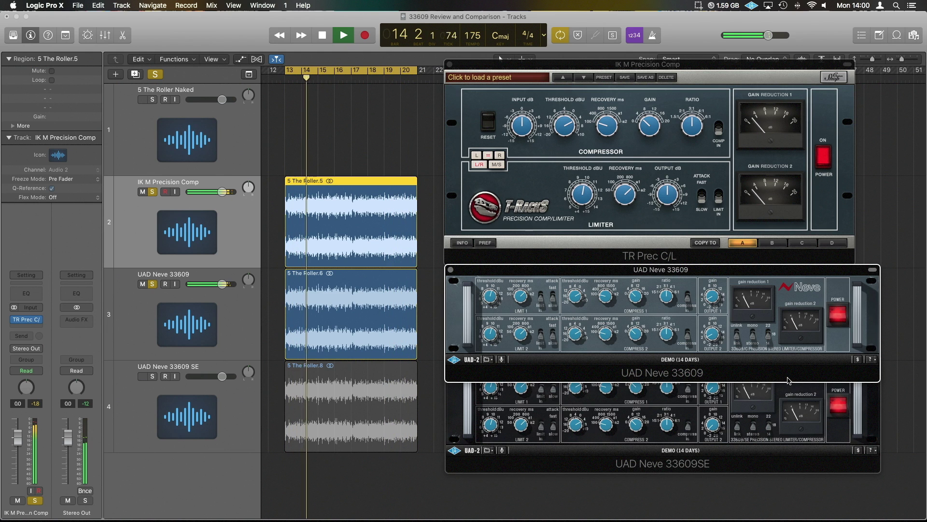
{"action": "key", "text": "space"}
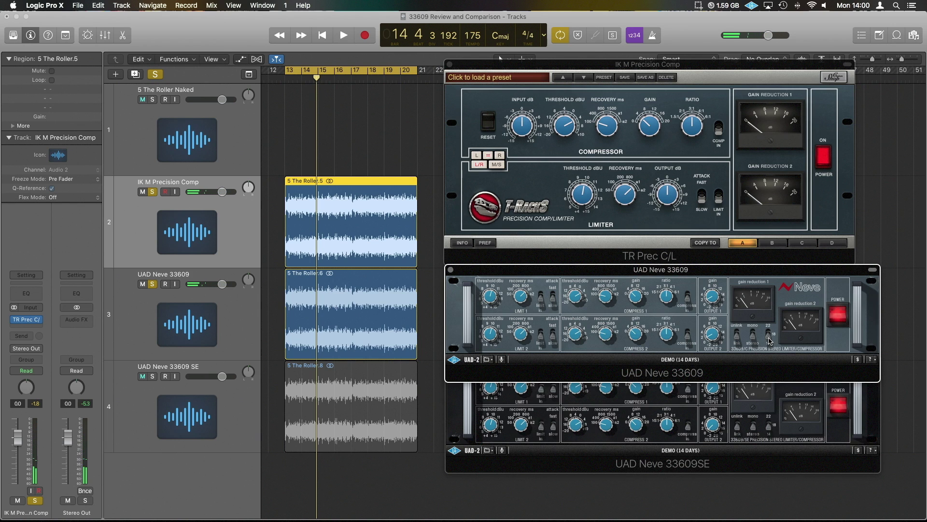
Move up the headroom switch on the UAD Neve 33609, raise its Output 1 gain slightly, and audition against the IK M Precision Comp.
{"action": "left_click_drag", "start_coordinate": [770, 341], "coordinate": [769, 319]}
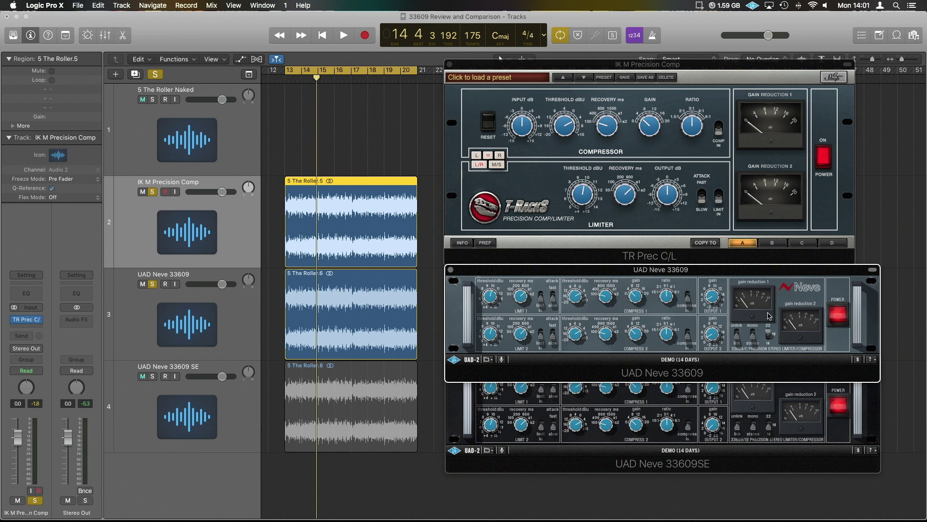
{"action": "key", "text": "space"}
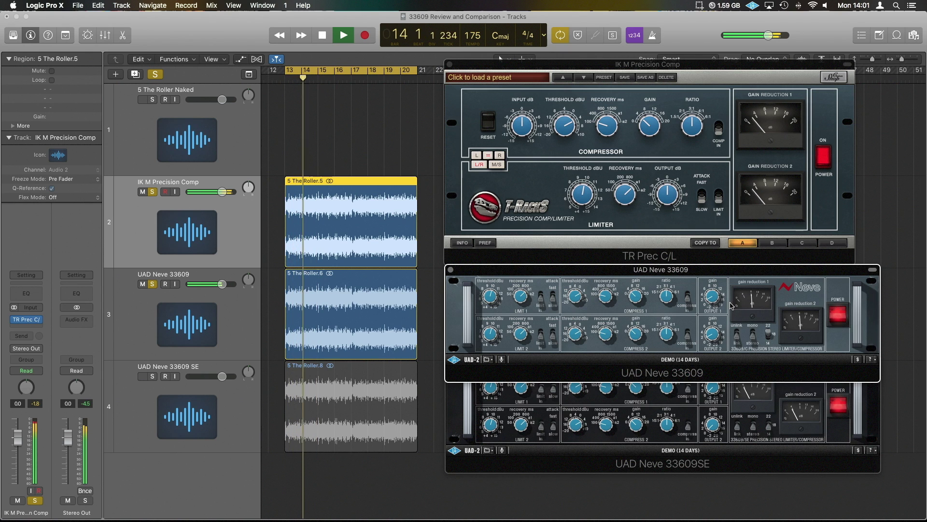
{"action": "mouse_move", "coordinate": [716, 300]}
{"action": "left_mouse_down"}
{"action": "mouse_move", "coordinate": [715, 273]}
{"action": "mouse_move", "coordinate": [716, 291]}
{"action": "left_mouse_up"}
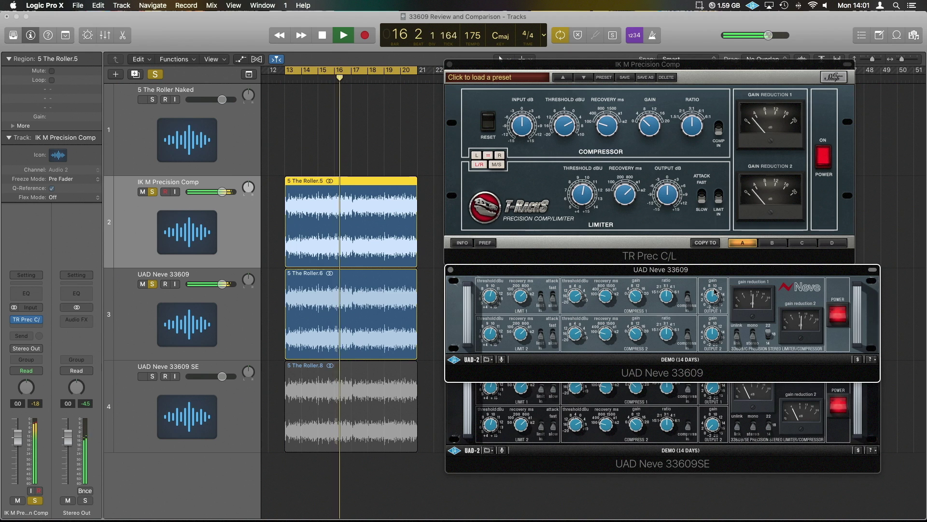
{"action": "key", "text": "space"}
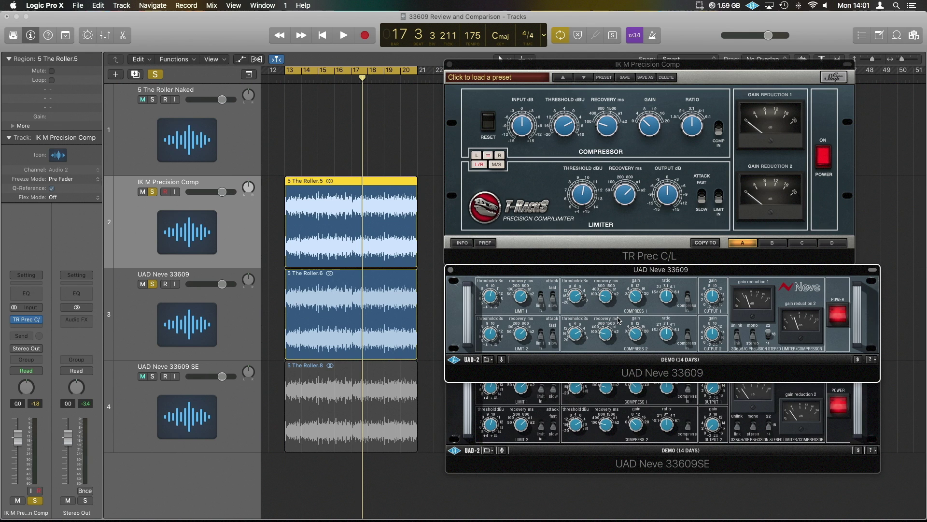
{"action": "key", "text": "space"}
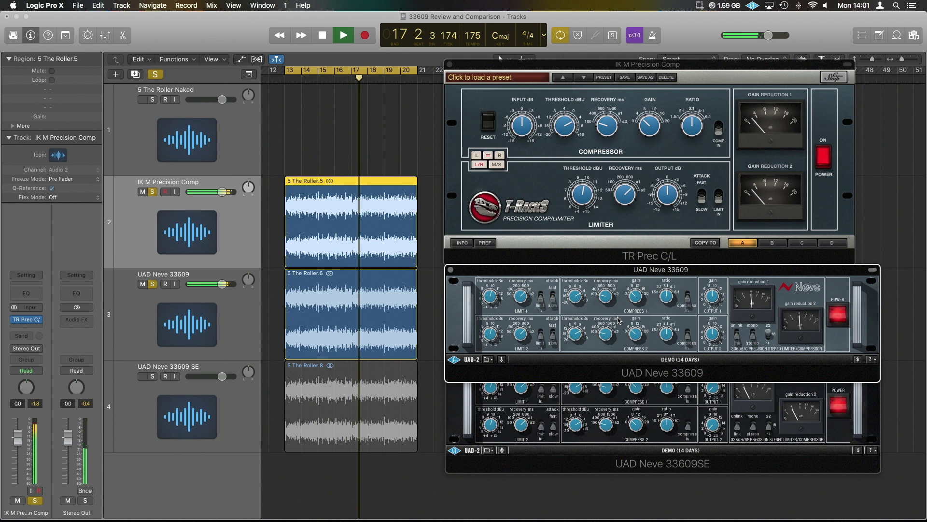
{"action": "key", "text": "space"}
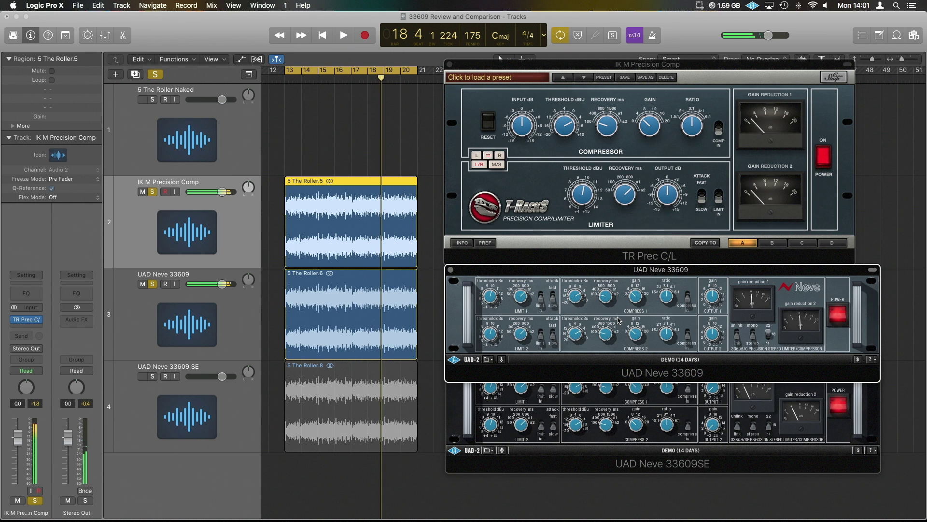
Unsolo and mute the UAD Neve 33609 track, and solo the UAD Neve 33609 SE track in its place.
{"action": "left_click", "coordinate": [153, 284]}
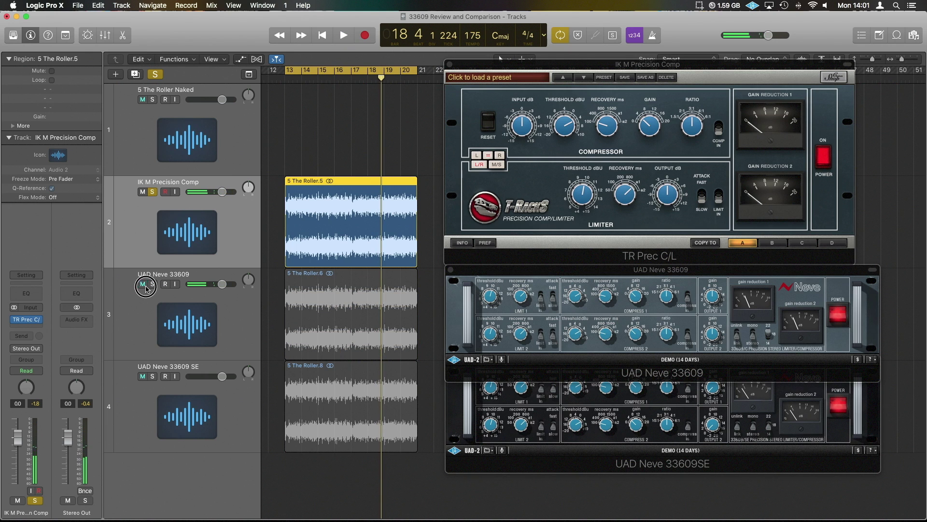
{"action": "left_click", "coordinate": [587, 456]}
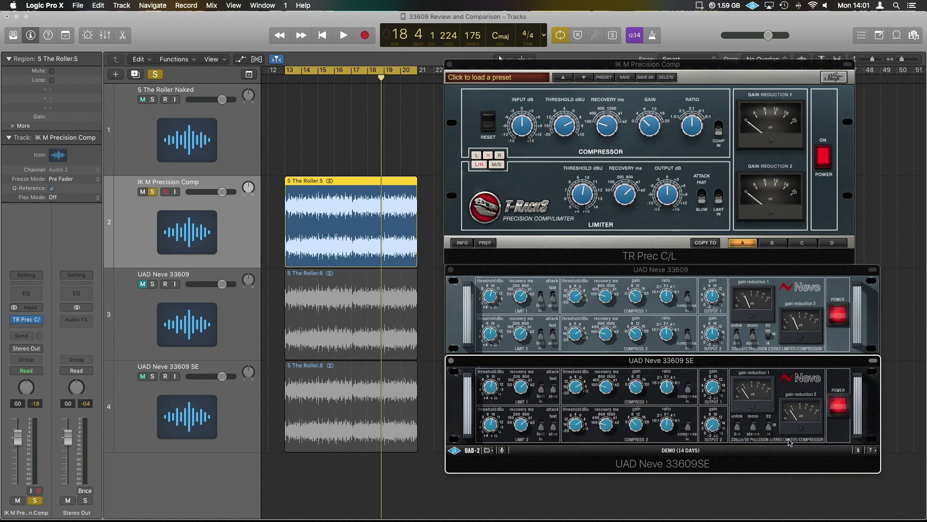
{"action": "left_click", "coordinate": [183, 410]}
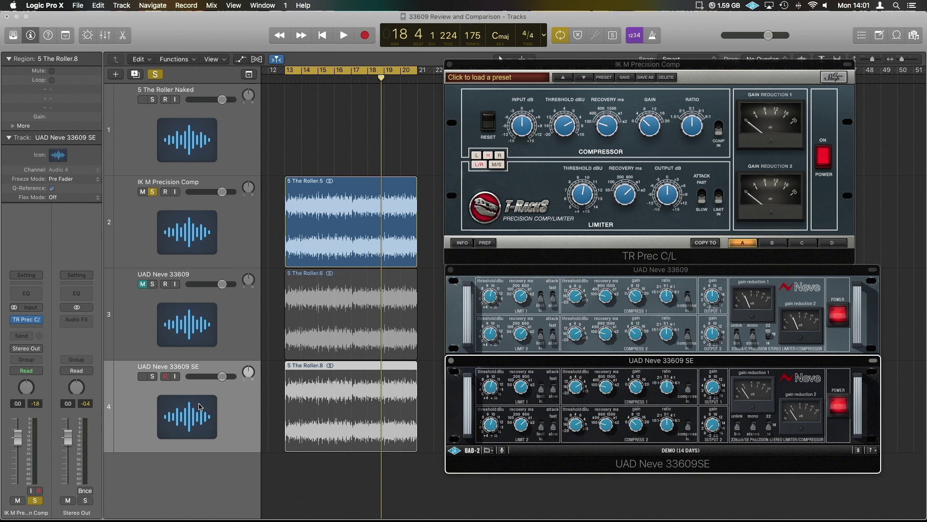
{"action": "left_click", "coordinate": [27, 319]}
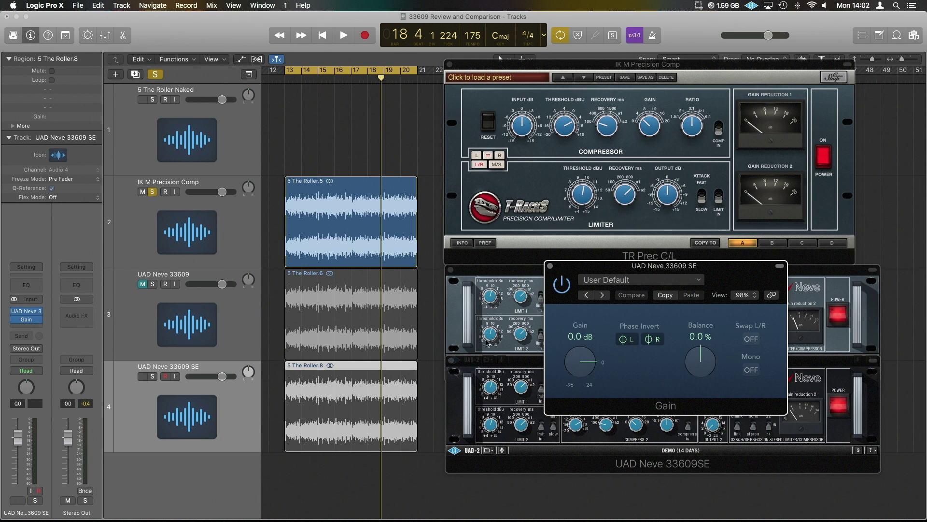
{"action": "left_click", "coordinate": [550, 265]}
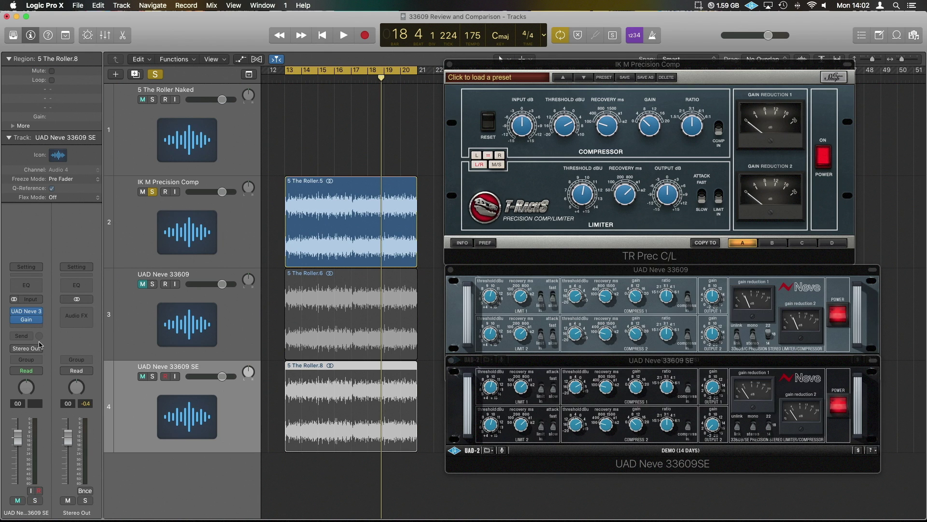
{"action": "left_click", "coordinate": [152, 377]}
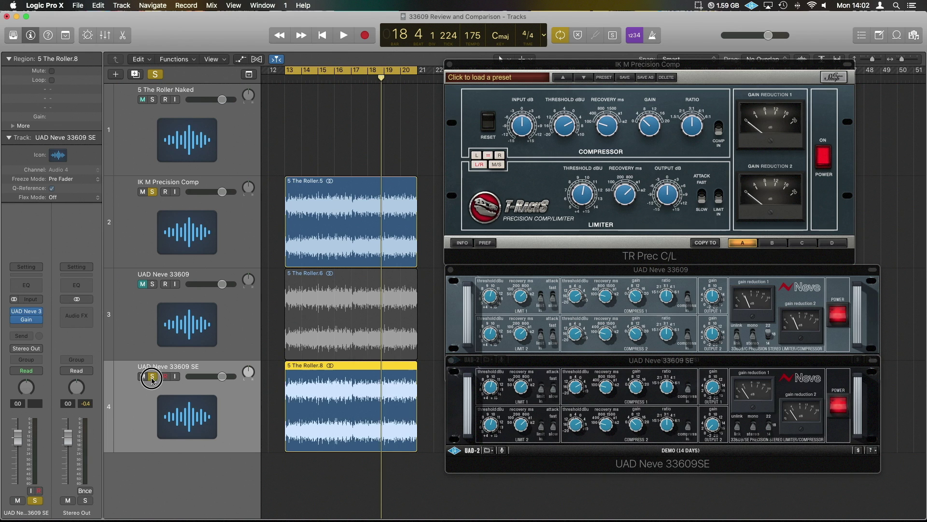
Move the UAD Neve 33609 SE track above the UAD Neve 33609 track, and rearrange their plug-in windows in the same order.
{"action": "left_click_drag", "start_coordinate": [215, 370], "coordinate": [217, 306]}
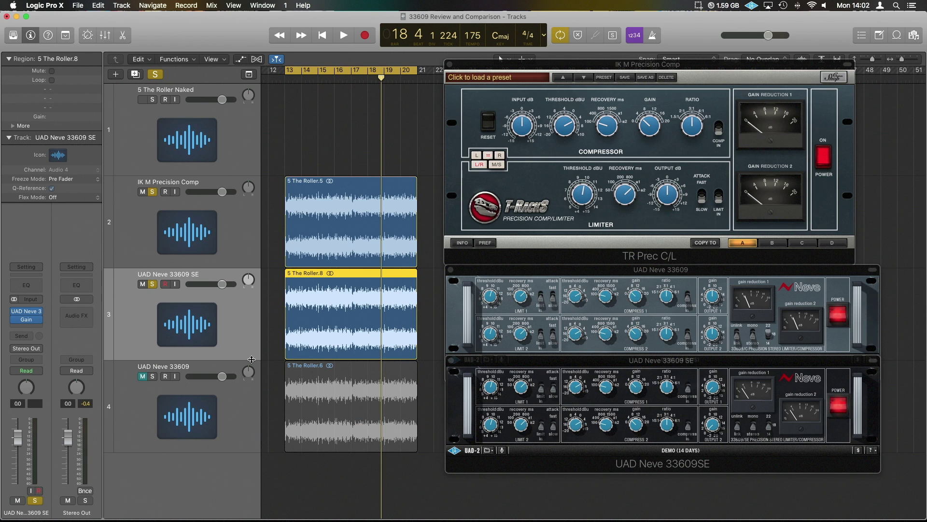
{"action": "key", "text": "space"}
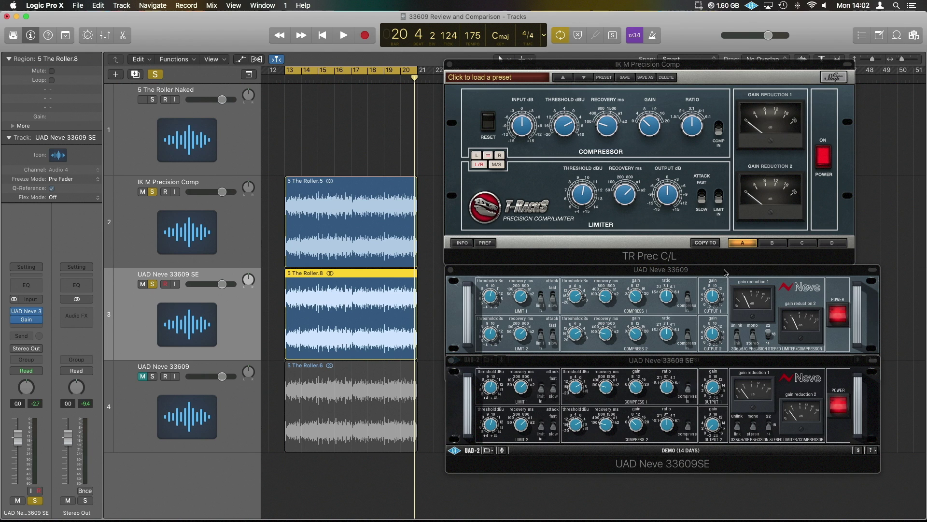
{"action": "left_click_drag", "start_coordinate": [728, 271], "coordinate": [668, 469]}
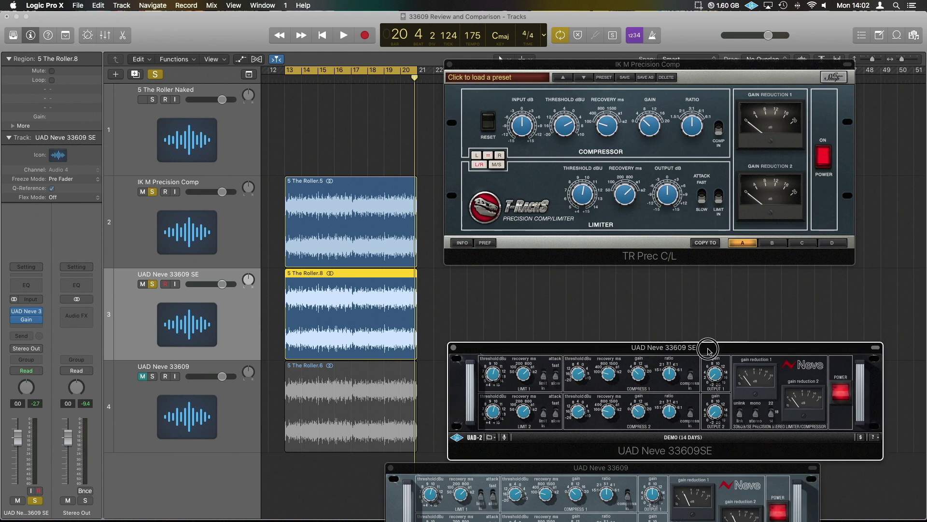
{"action": "left_click_drag", "start_coordinate": [706, 363], "coordinate": [702, 265]}
{"action": "left_click_drag", "start_coordinate": [707, 468], "coordinate": [764, 356]}
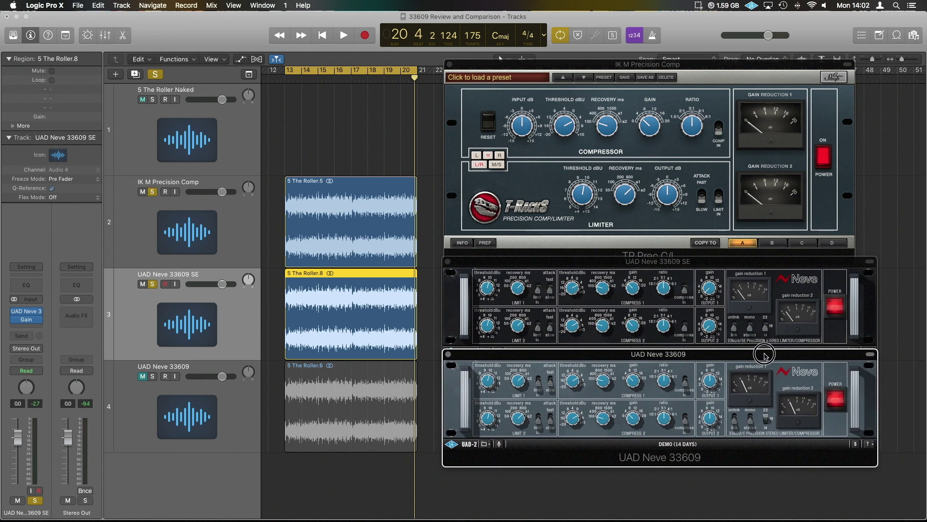
Audition the soloed IK M Precision Comp and UAD Neve 33609 SE tracks, bringing each Neve plug-in window to the front in turn.
{"action": "key", "text": "space"}
{"action": "left_click", "coordinate": [711, 292]}
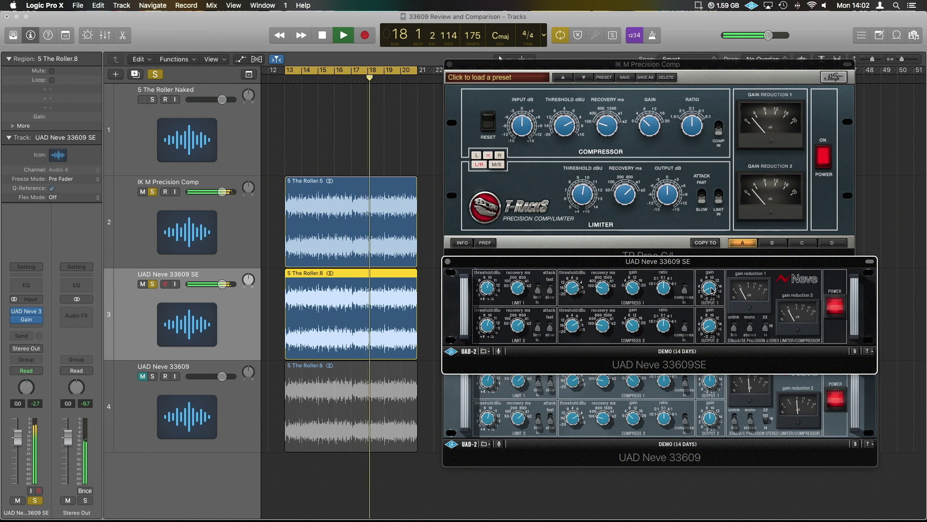
{"action": "left_click", "coordinate": [752, 455]}
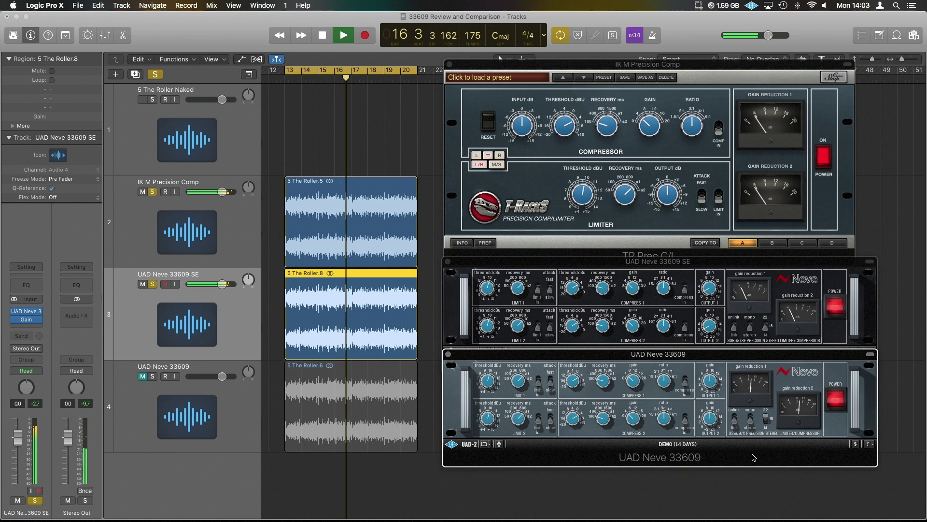
{"action": "key", "text": "space"}
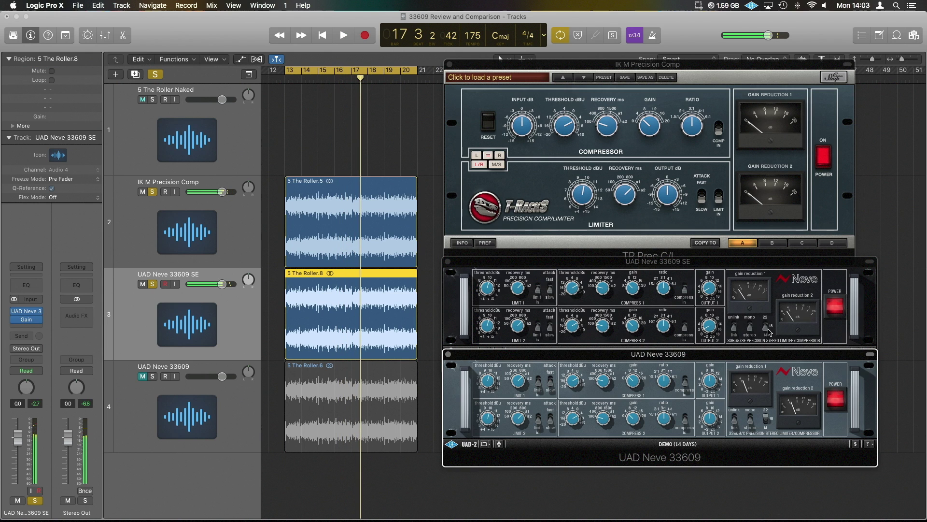
Move up the headroom switch on the UAD Neve 33609 SE, fine-tune its Output 1 gain, and audition against the IK M Precision Comp.
{"action": "left_click", "coordinate": [770, 310]}
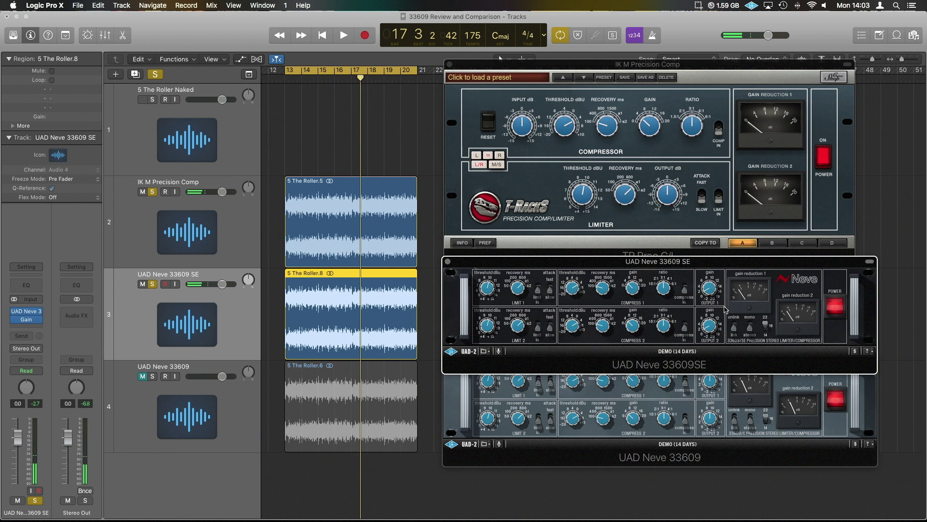
{"action": "key", "text": "space"}
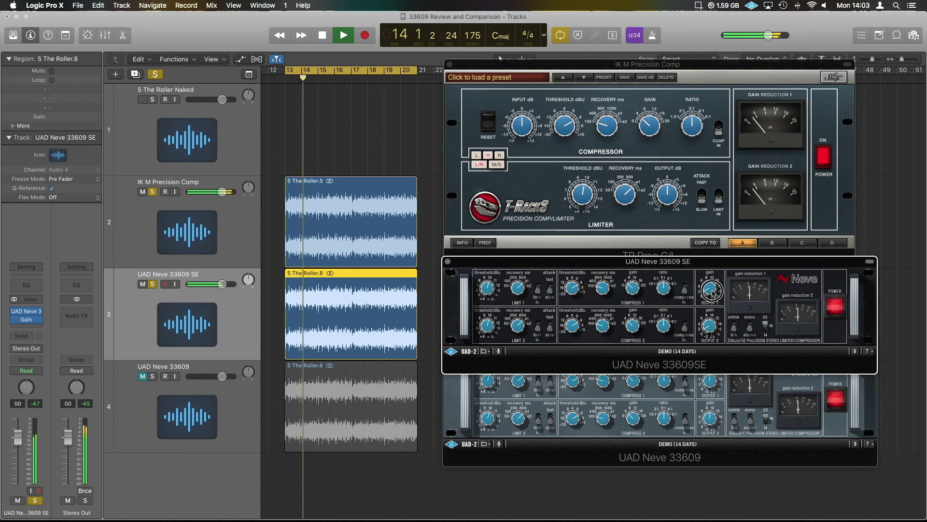
{"action": "mouse_move", "coordinate": [714, 292]}
{"action": "left_mouse_down"}
{"action": "mouse_move", "coordinate": [713, 260]}
{"action": "mouse_move", "coordinate": [713, 291]}
{"action": "left_mouse_up"}
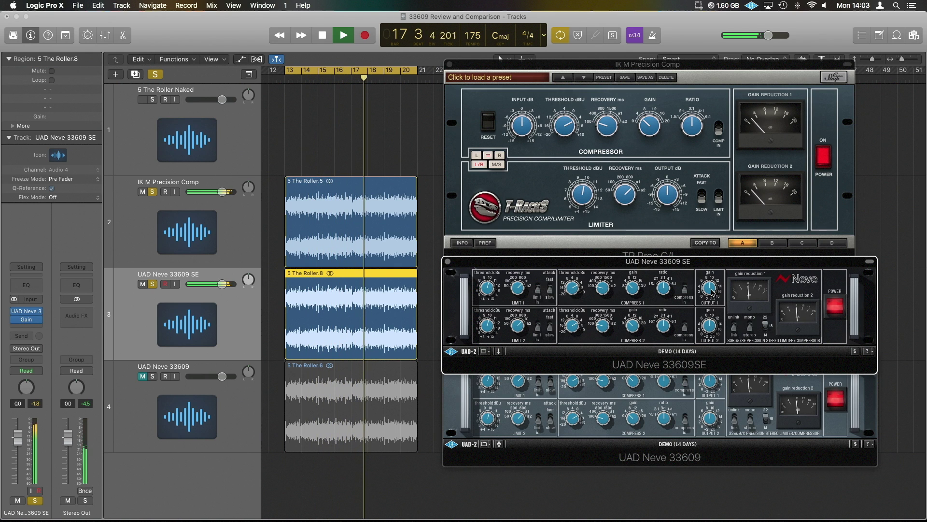
{"action": "key", "text": "space"}
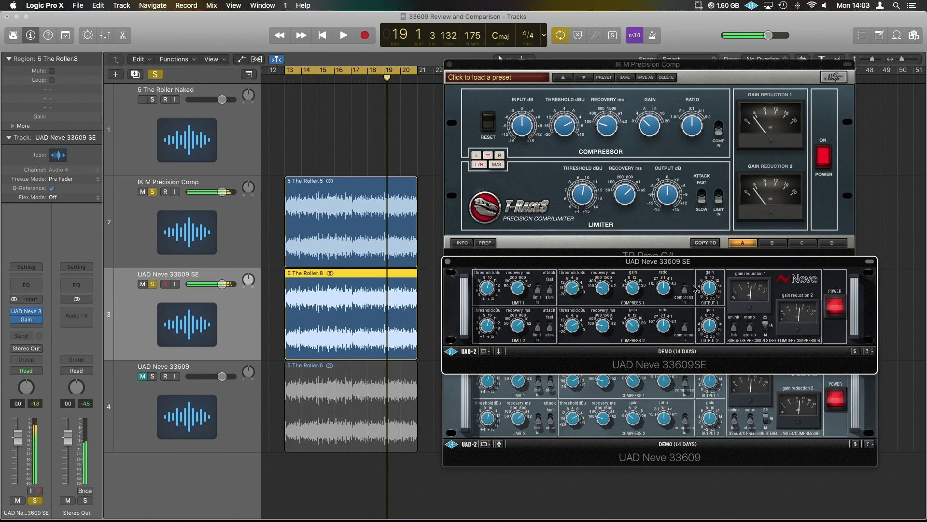
Unsolo the IK M Precision Comp track, solo the UAD Neve 33609 alongside the SE, and arrange both Neve plug-in windows without overlap.
{"action": "left_click", "coordinate": [153, 192]}
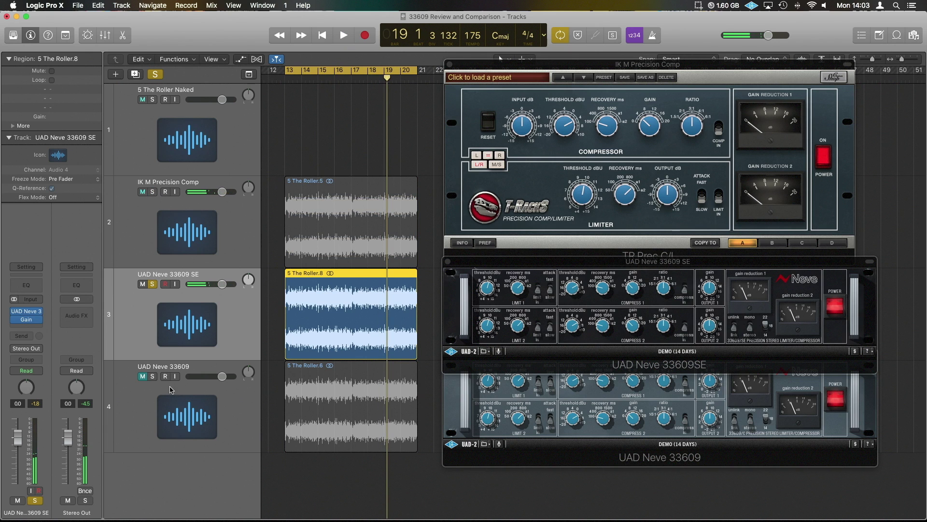
{"action": "left_click", "coordinate": [153, 377]}
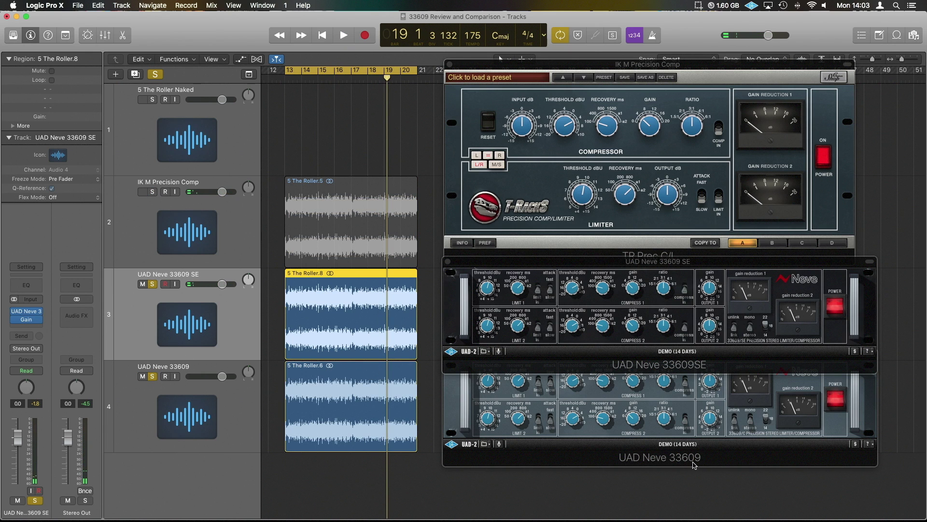
{"action": "left_click", "coordinate": [835, 458]}
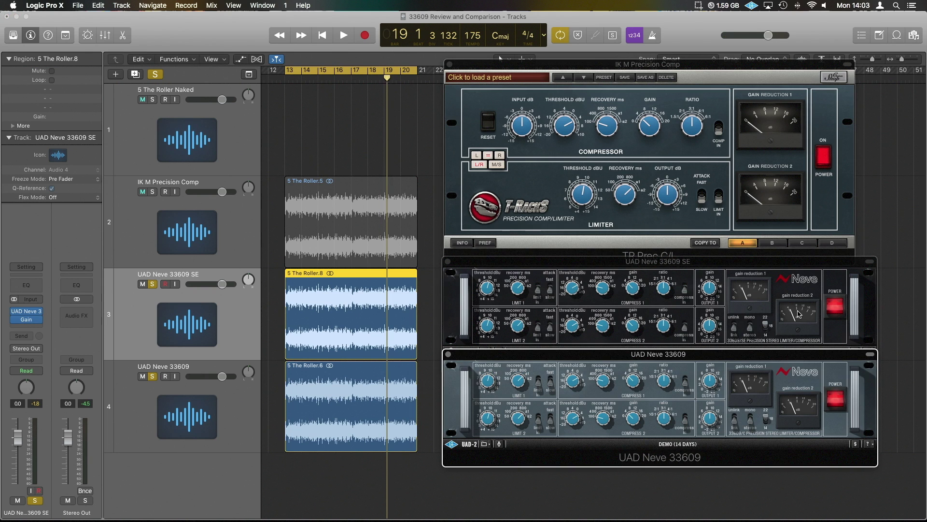
{"action": "left_click_drag", "start_coordinate": [790, 266], "coordinate": [792, 243]}
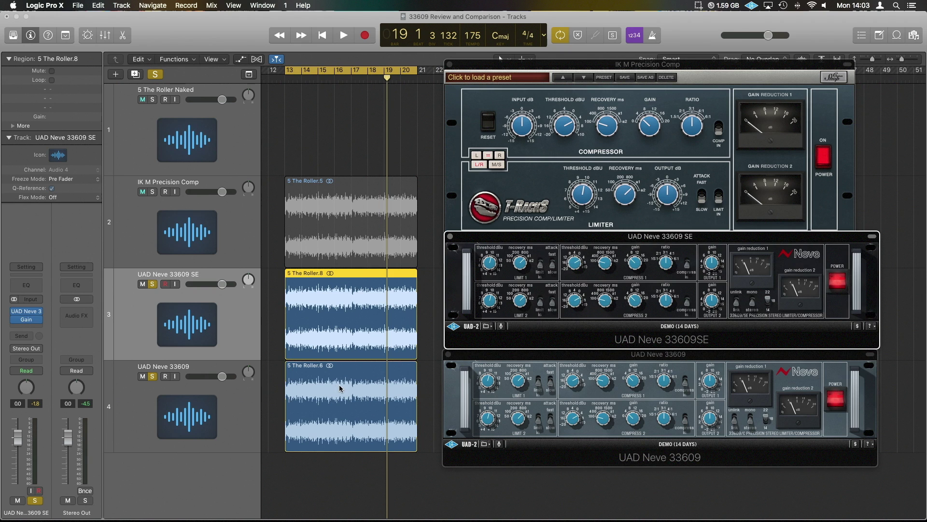
Bypass the Gain plug-in on the UAD Neve 33609 SE track, select the IK M Precision Comp track, and close the Gain window.
{"action": "left_click", "coordinate": [28, 322]}
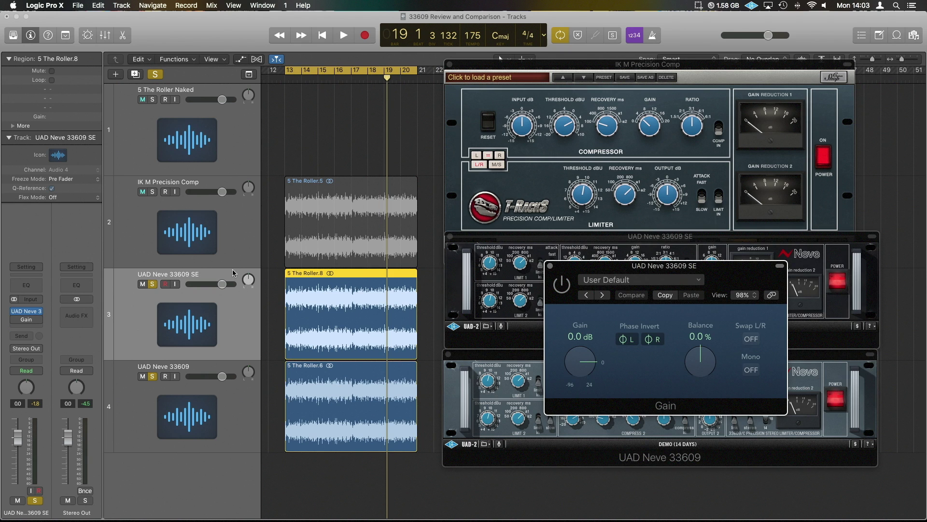
{"action": "left_click", "coordinate": [229, 231]}
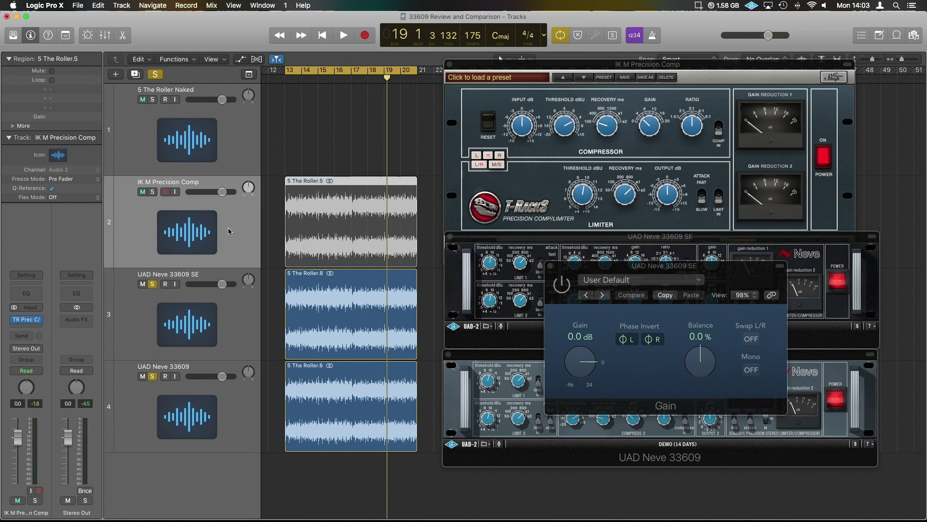
{"action": "left_click", "coordinate": [549, 266]}
Audition the soloed UAD Neve 33609 SE and UAD Neve 33609 tracks against each other in two passes.
{"action": "key", "text": "space"}
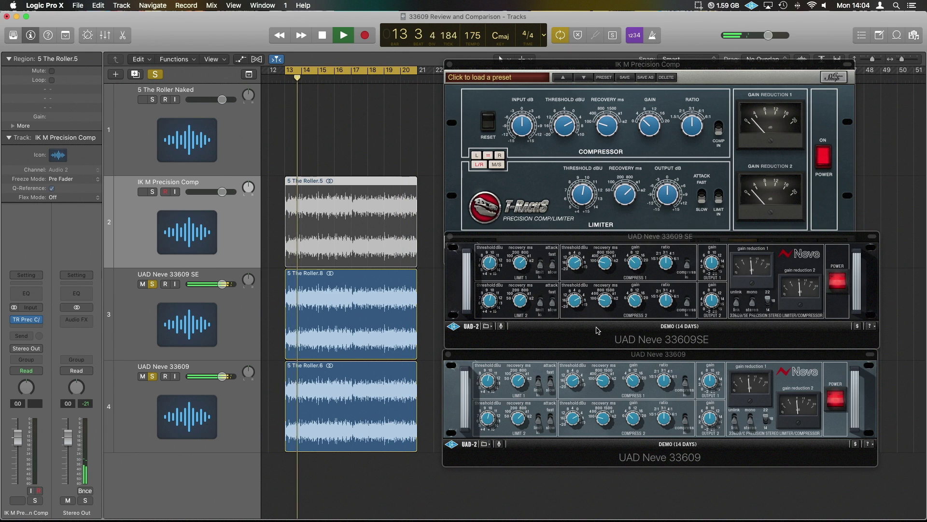
{"action": "key", "text": "space"}
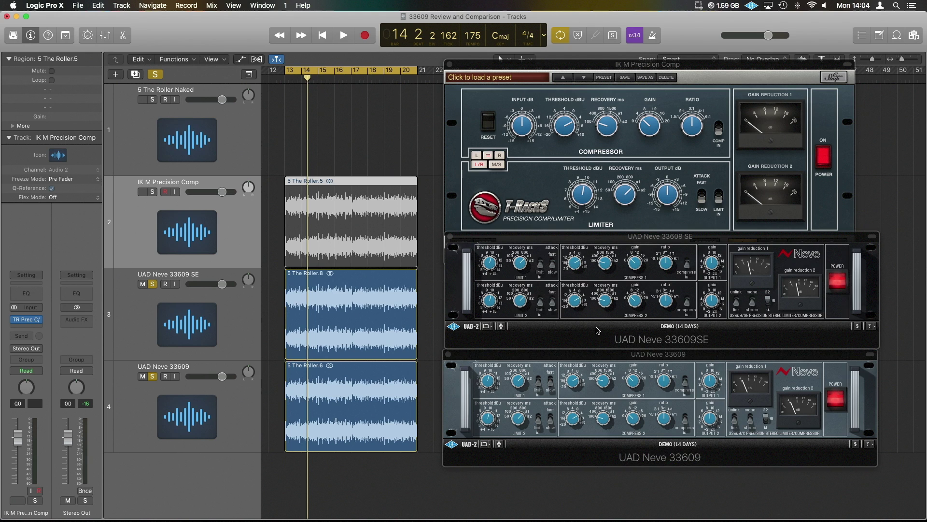
{"action": "key", "text": "space"}
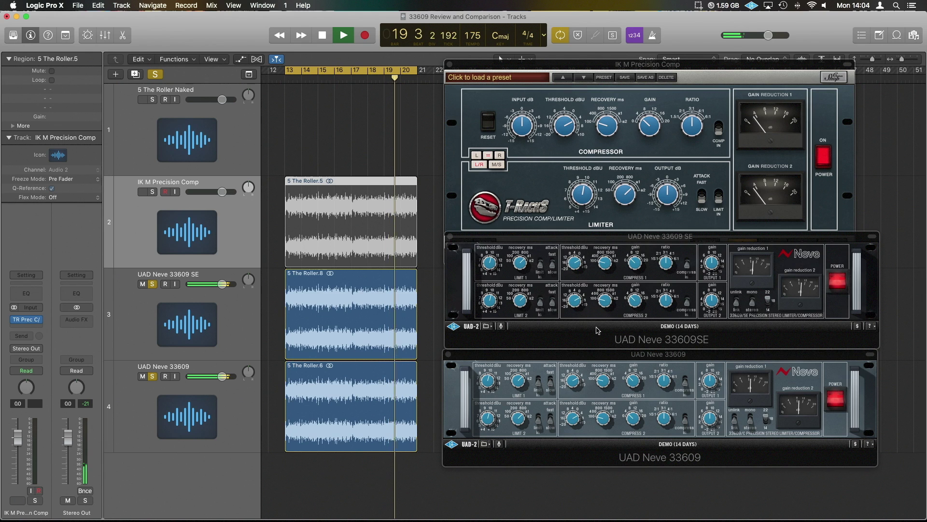
{"action": "key", "text": "space"}
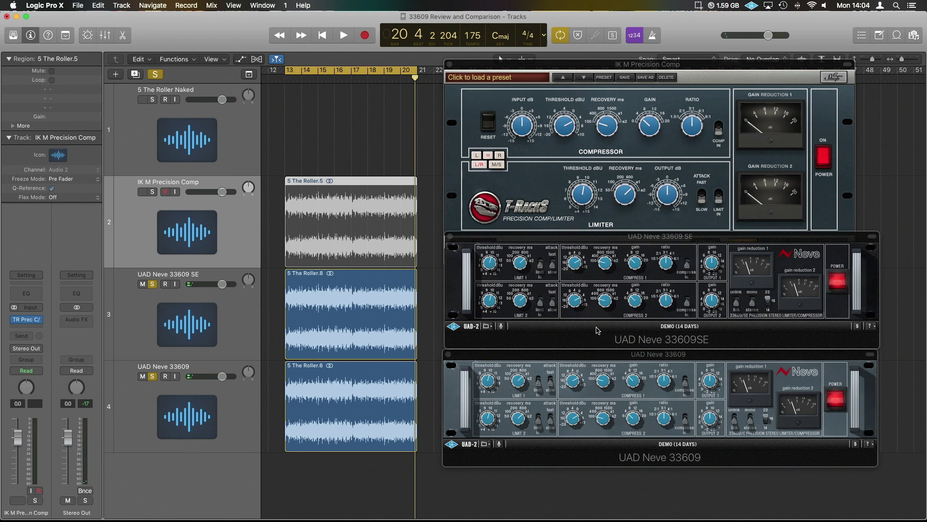
{"action": "key", "text": "ctrl+m"}
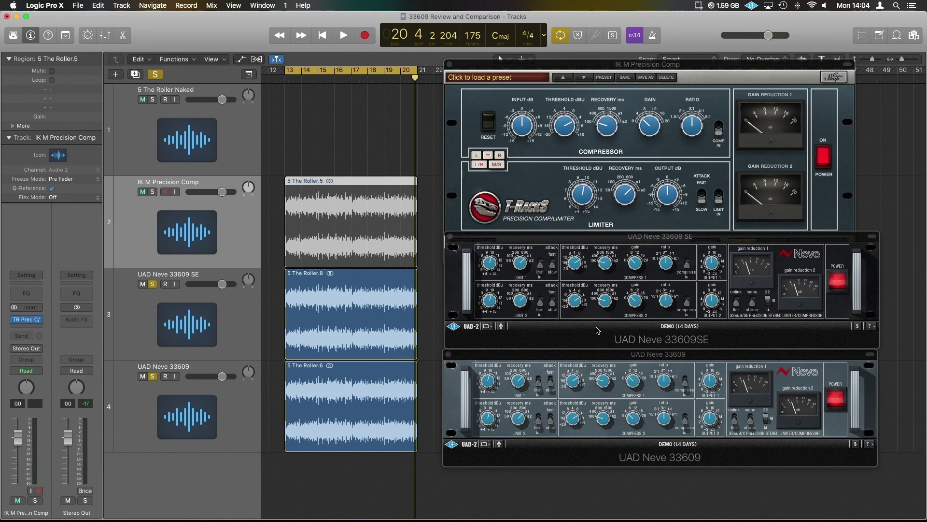